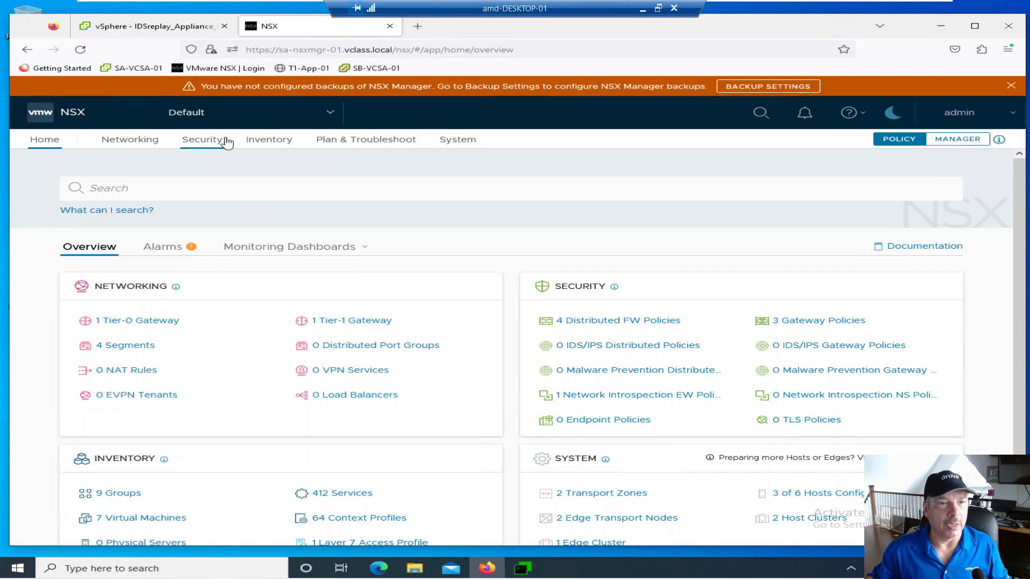
- Enable Intrusion Detection and Prevention for SA-Cluster-01 in the shared IDS/IPS & Malware Prevention settings
click(222, 145)
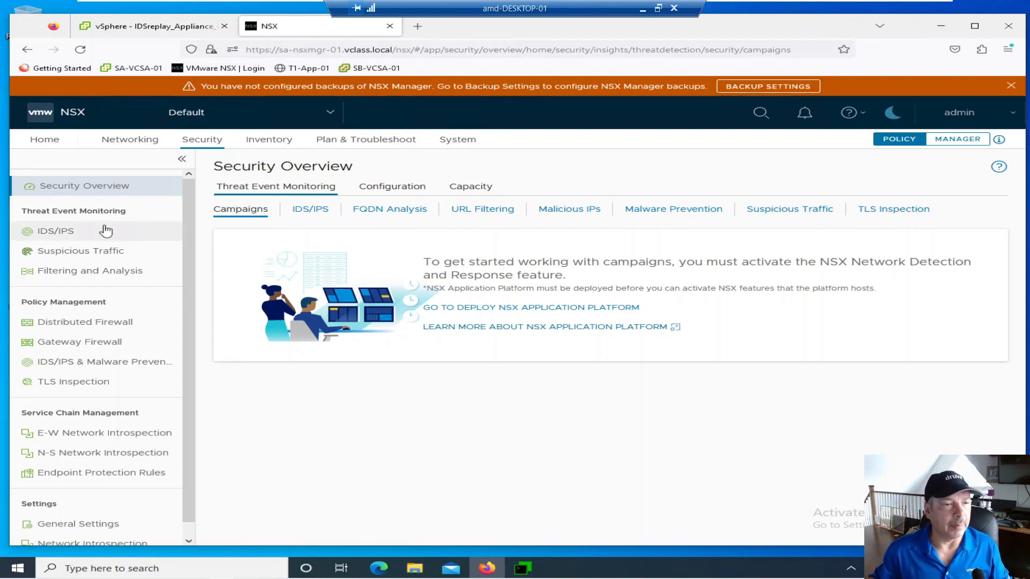
click(67, 236)
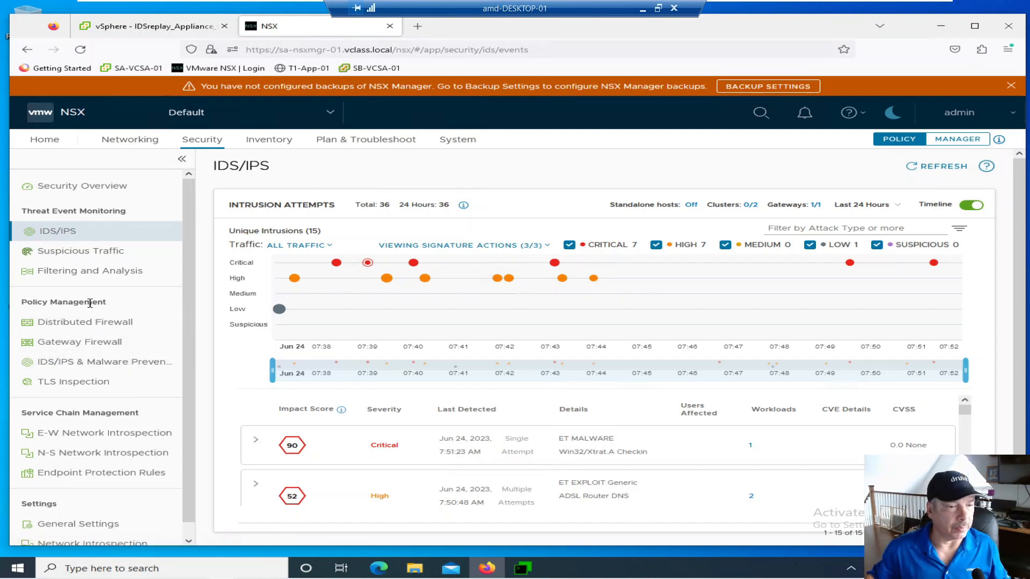
click(91, 365)
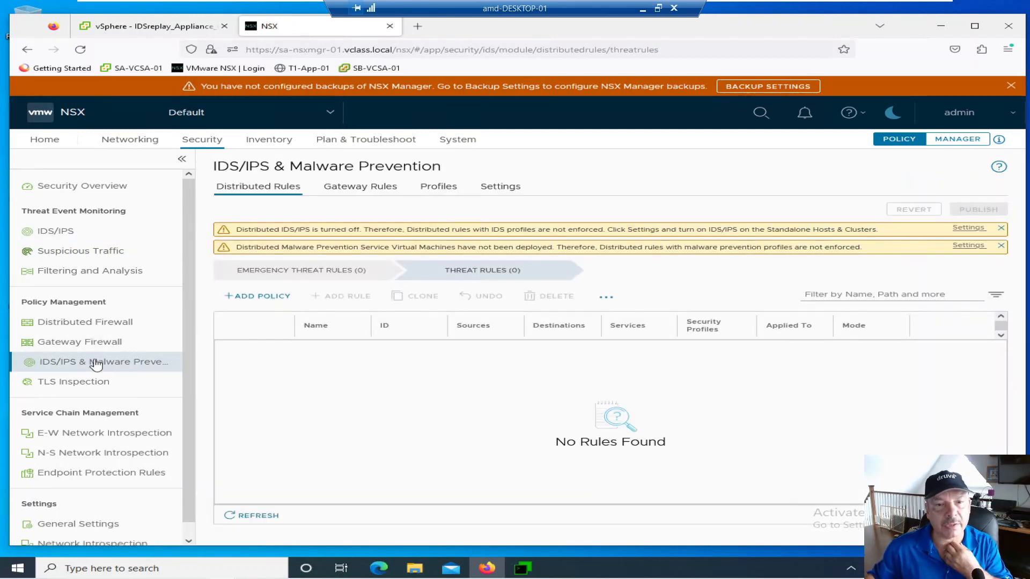
click(515, 194)
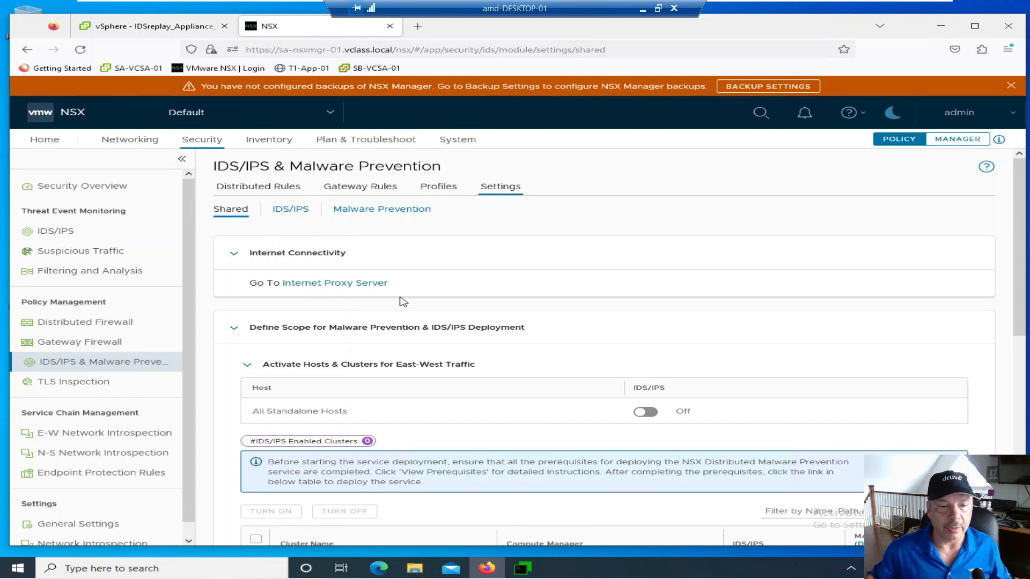
scroll(400, 300, down, 1)
scroll(400, 300, down, 1)
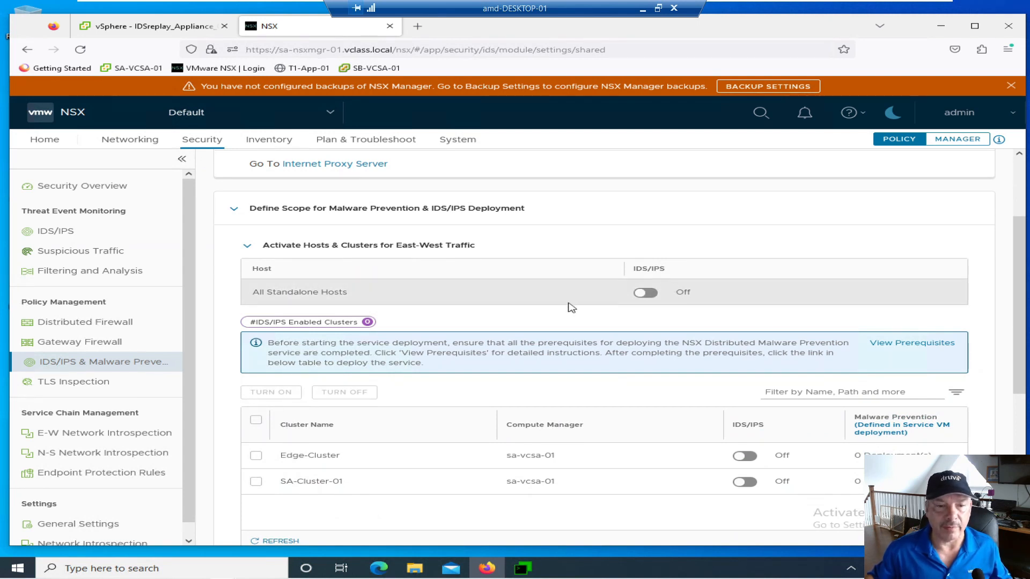
scroll(571, 309, down, 1)
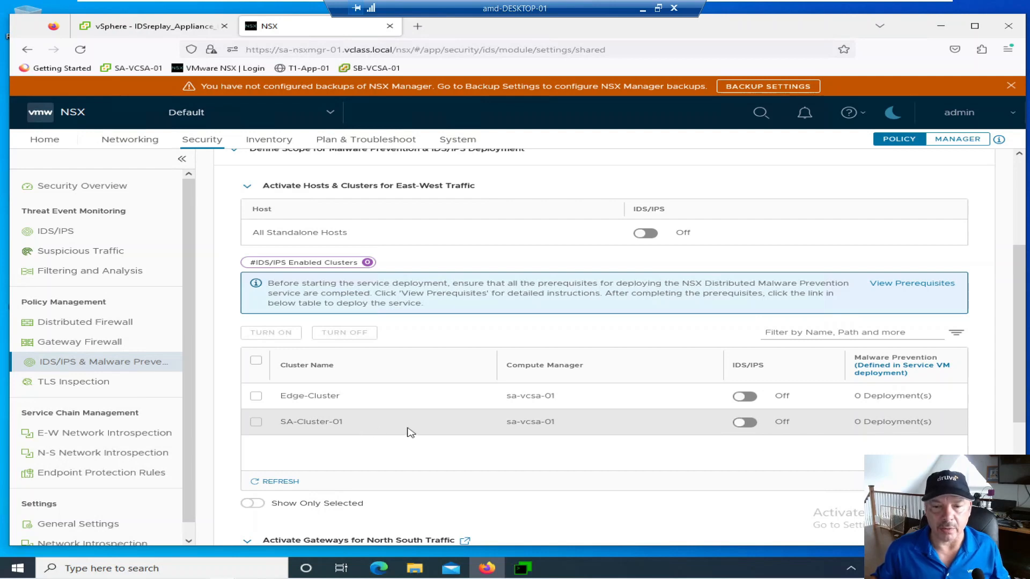
click(745, 424)
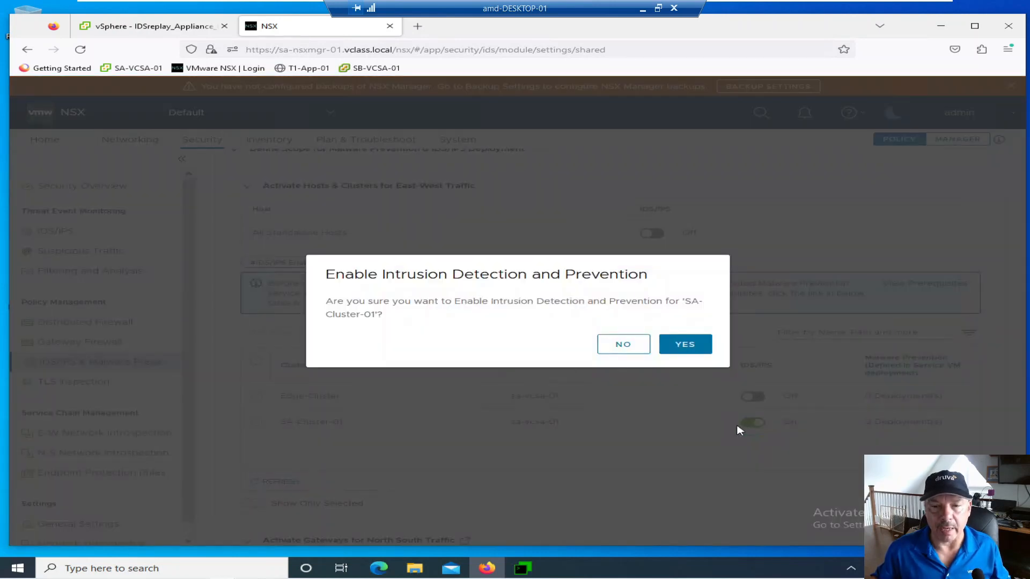
click(675, 348)
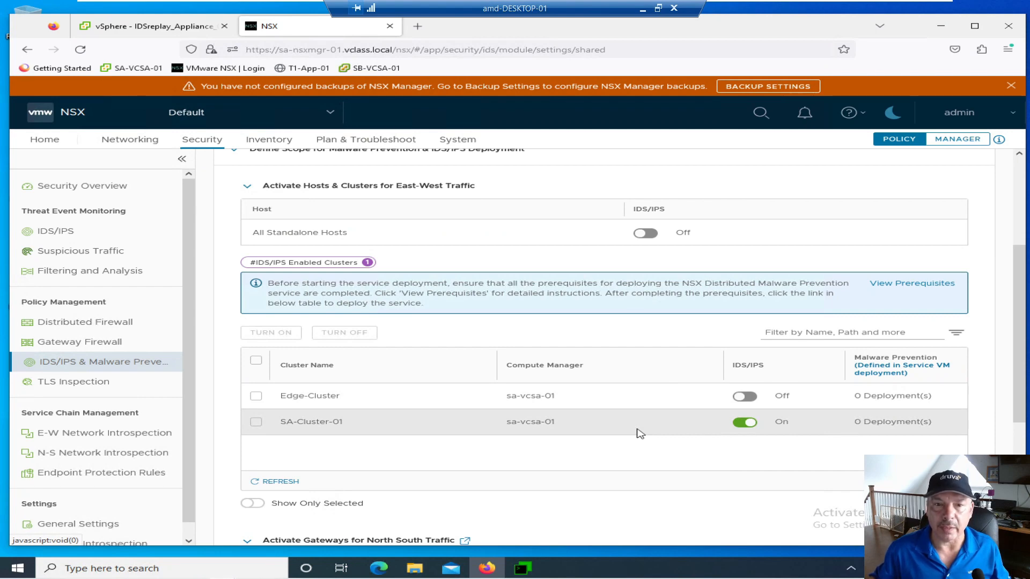
- Review the gateway activation list, then open the IDS/IPS settings and dismiss the signature installation notice
scroll(638, 432, down, 3)
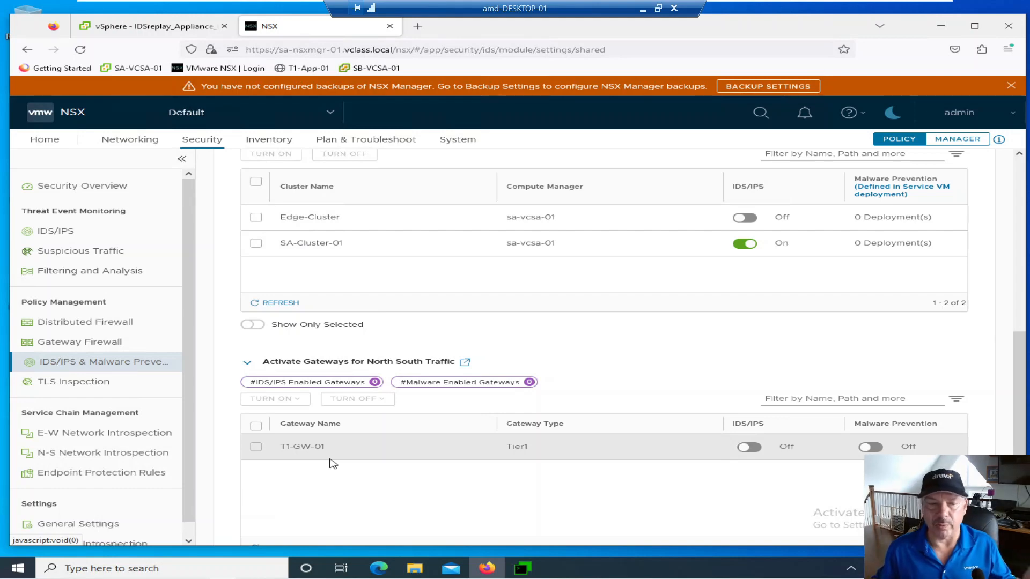
scroll(332, 464, up, 3)
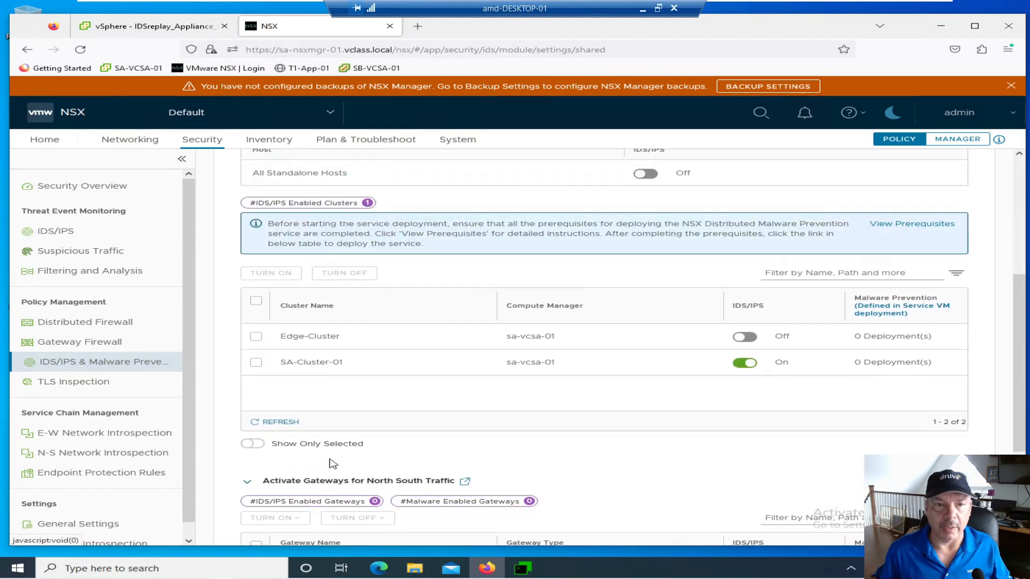
scroll(333, 463, up, 6)
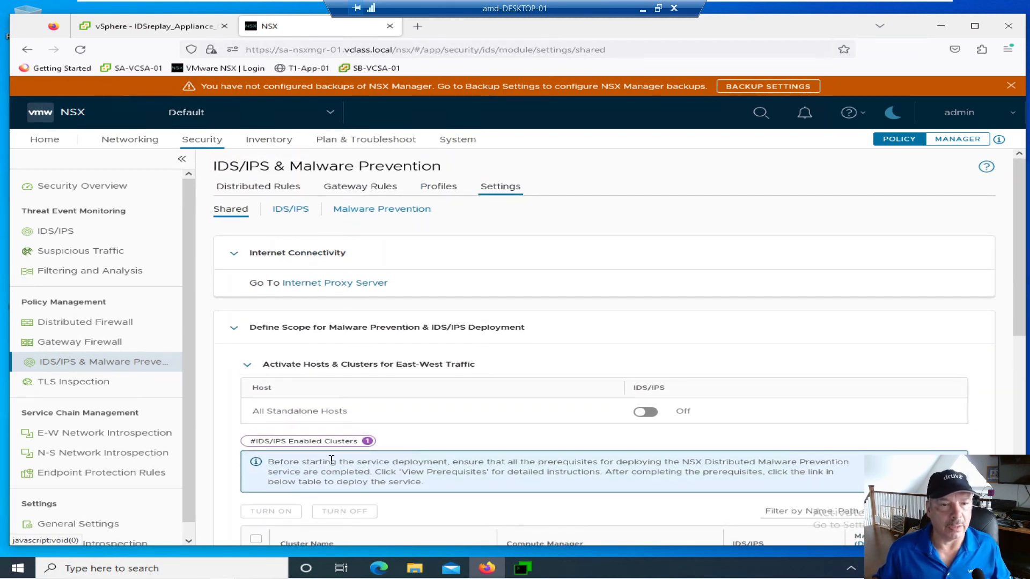
click(286, 209)
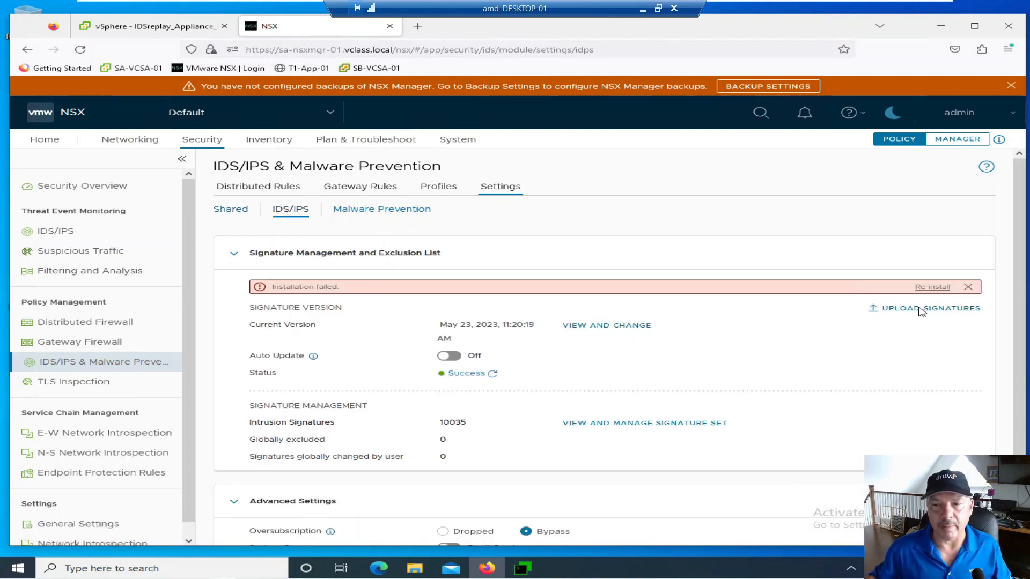
click(968, 287)
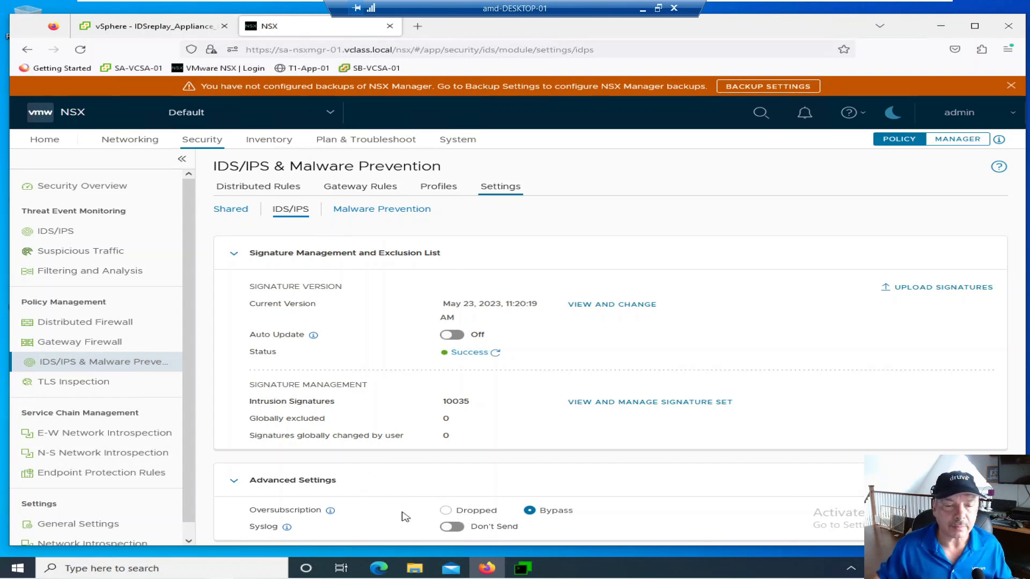
click(330, 512)
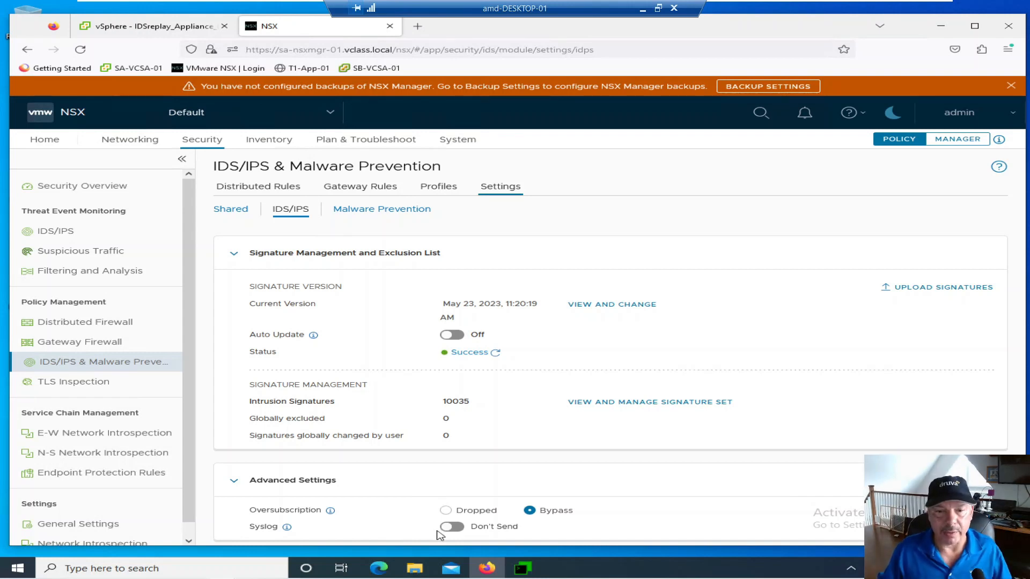
- Open the global intrusion signature set and examine the severity, details, attack target and attack type of the listed signatures
click(615, 402)
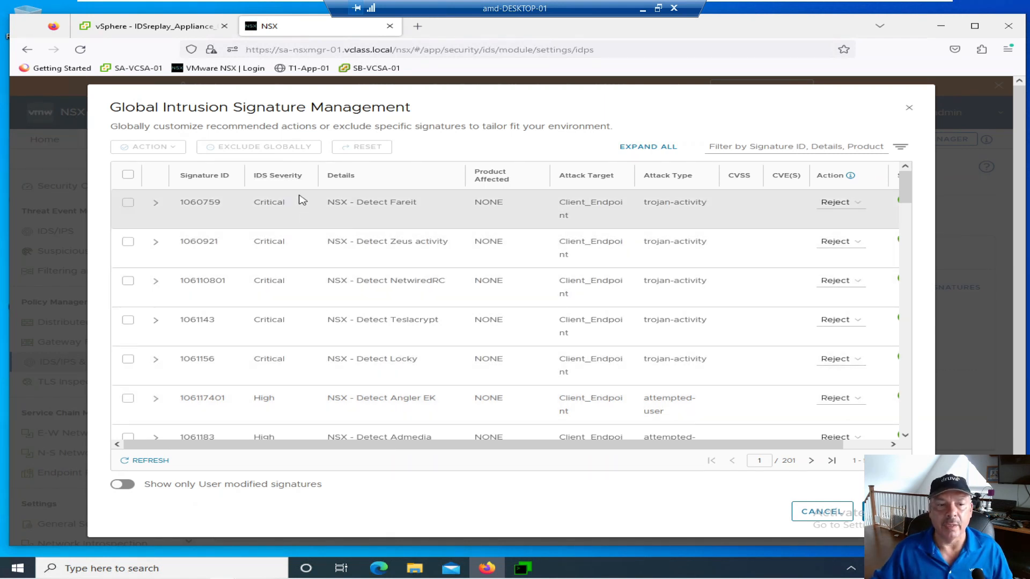
scroll(271, 405, down, 10)
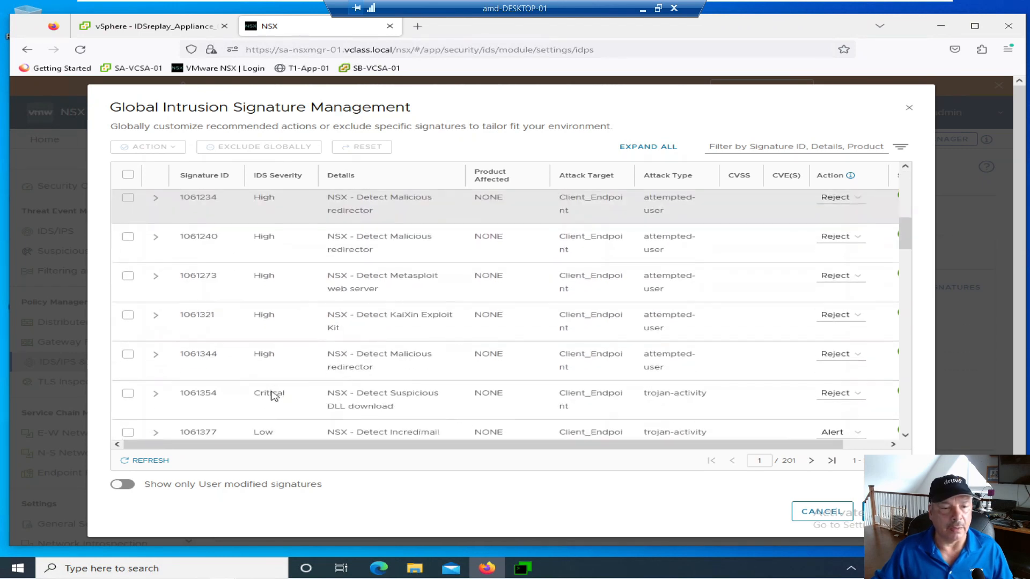
scroll(274, 322, up, 6)
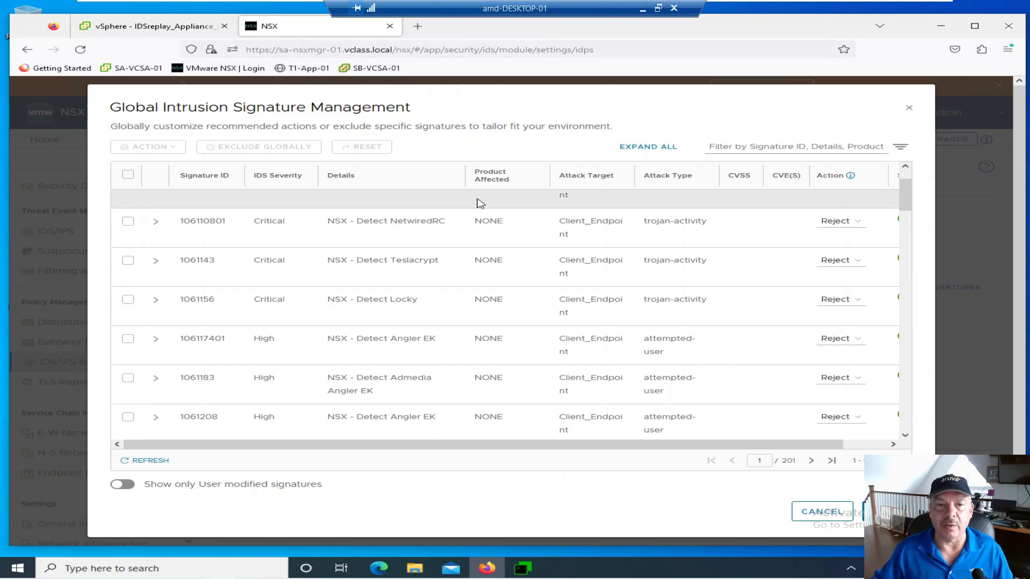
scroll(528, 252, down, 4)
scroll(529, 252, down, 10)
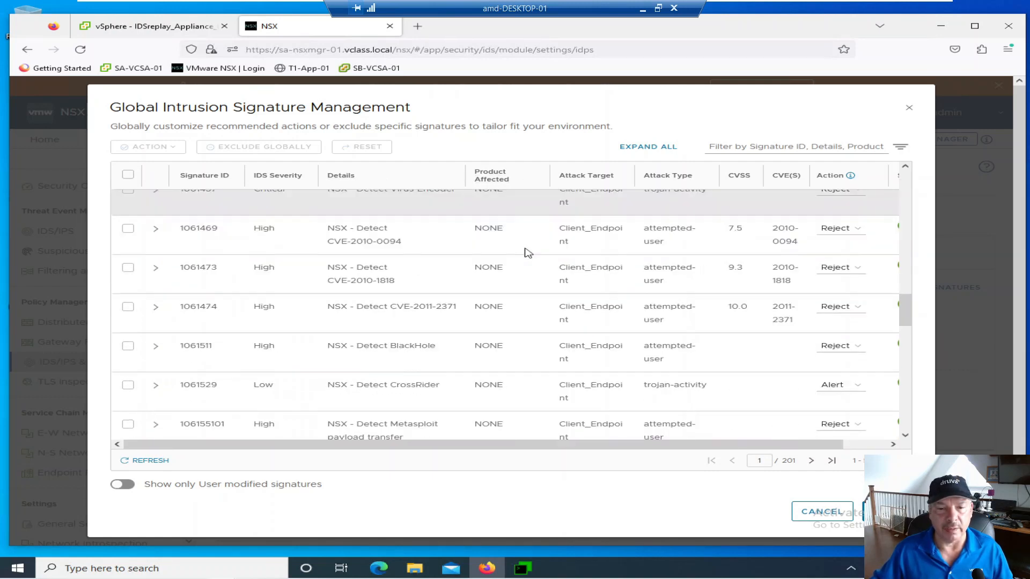
scroll(528, 252, up, 5)
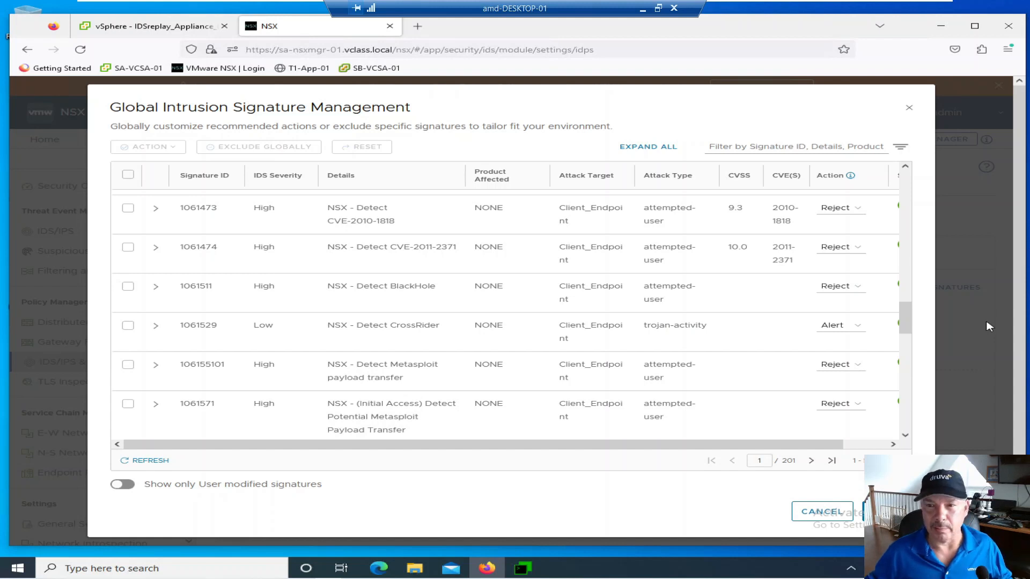
key(ctrl+l)
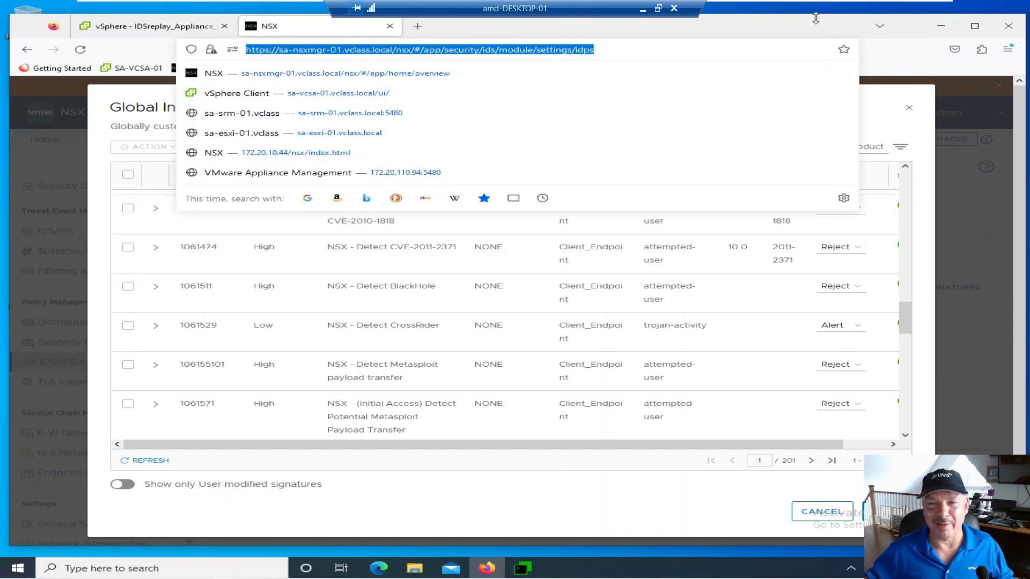
click(904, 135)
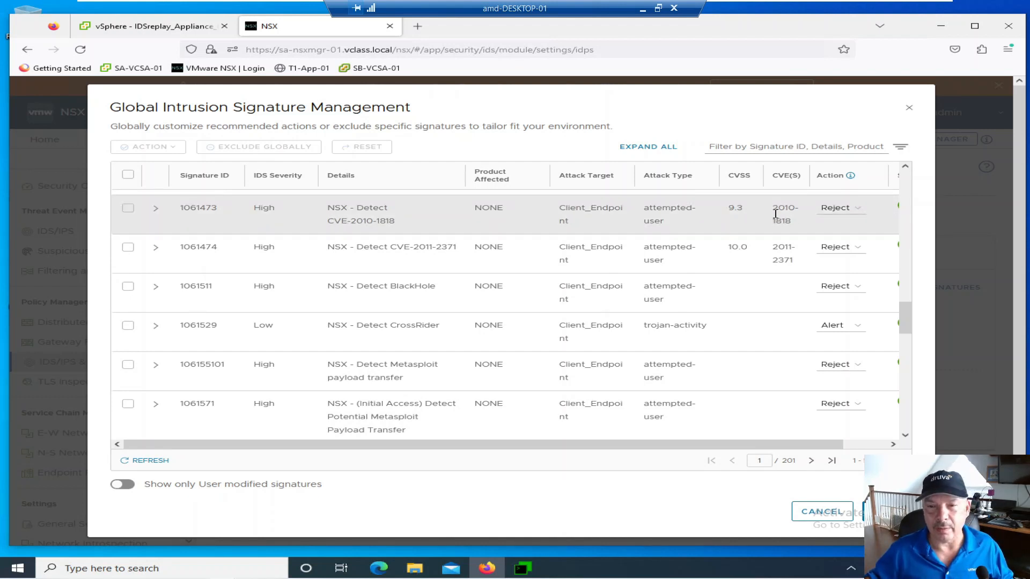
- Examine signature 1061473's CVE and CVSS entries and the signatures' actions and states, and close the signature set without saving
drag(772, 207, 791, 220)
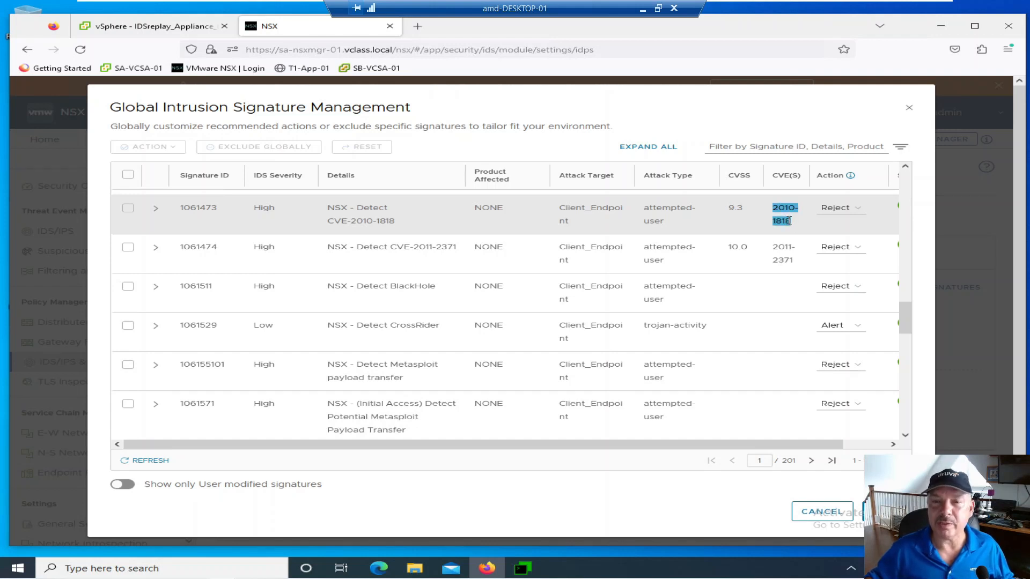
drag(729, 207, 743, 208)
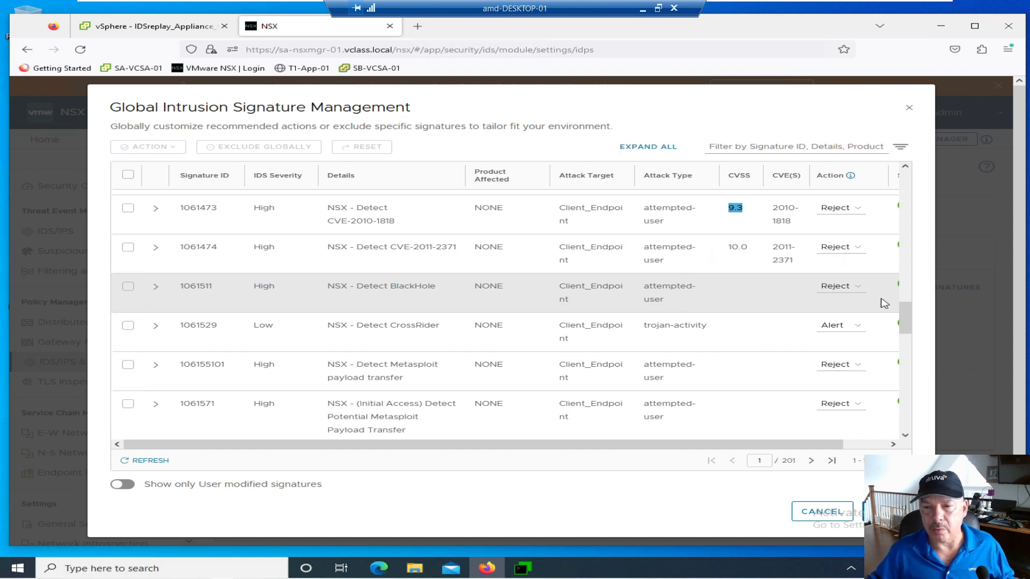
drag(788, 446, 856, 452)
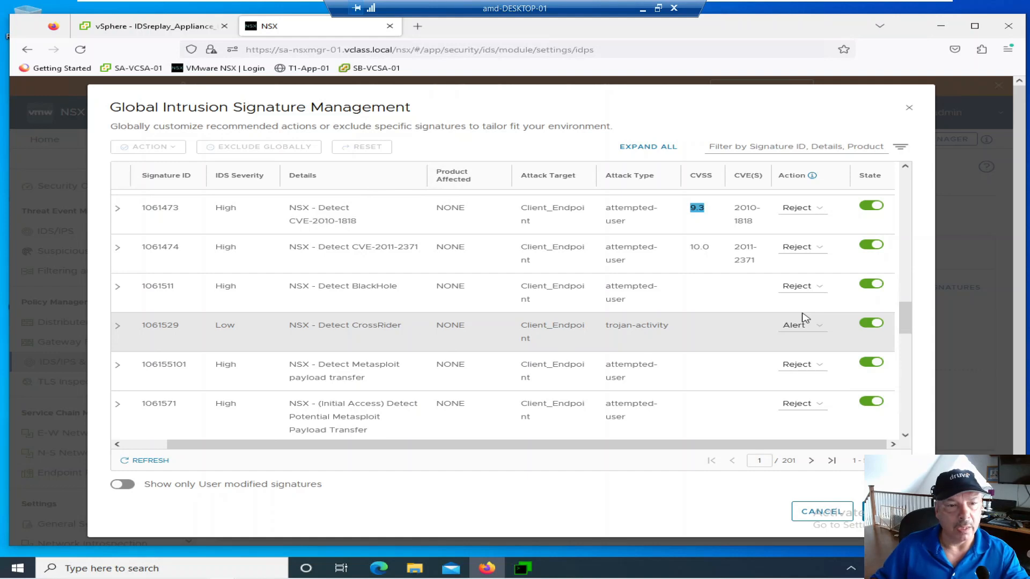
scroll(804, 319, down, 3)
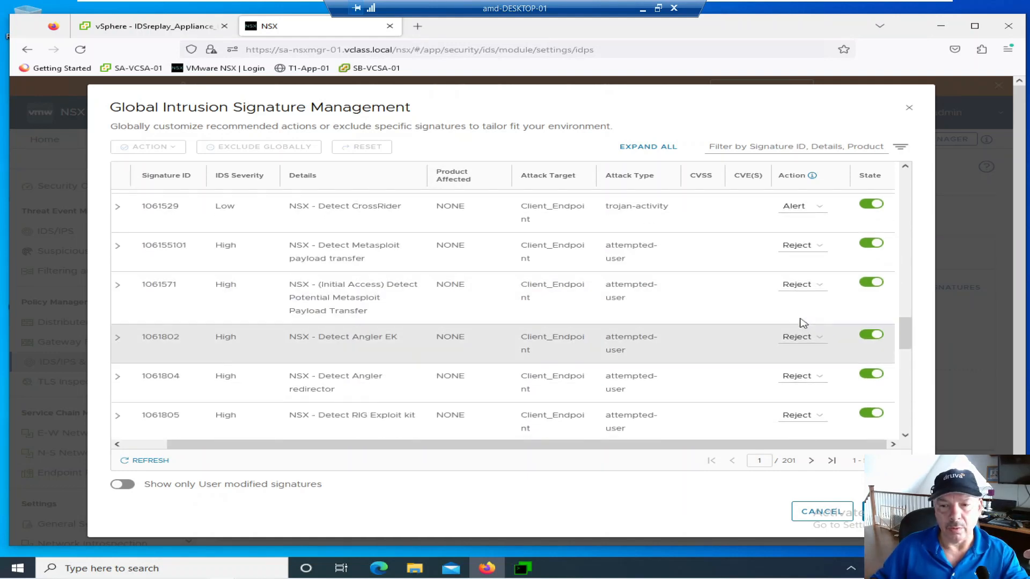
scroll(802, 317, down, 5)
scroll(795, 300, down, 6)
scroll(796, 301, down, 5)
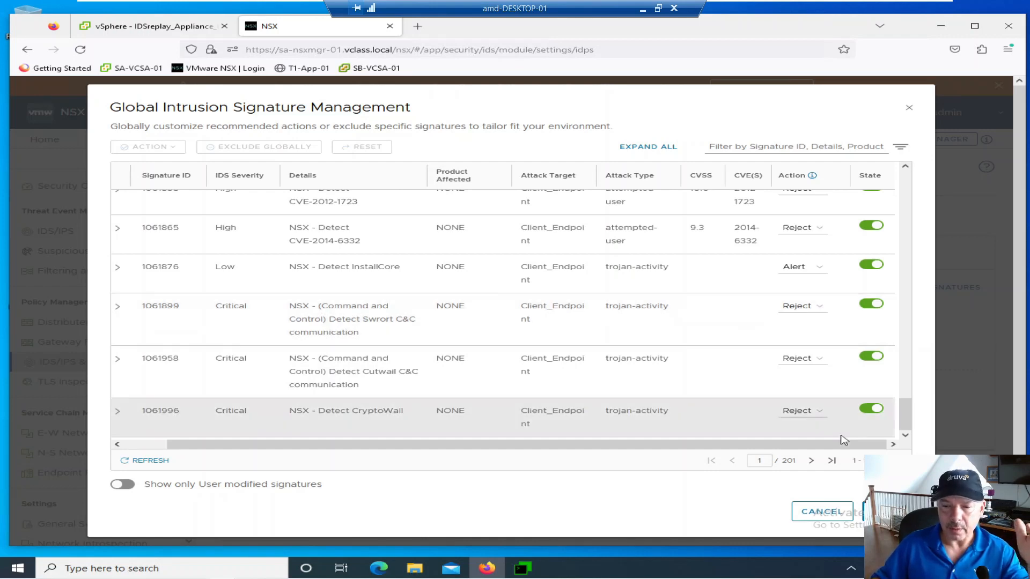
click(822, 511)
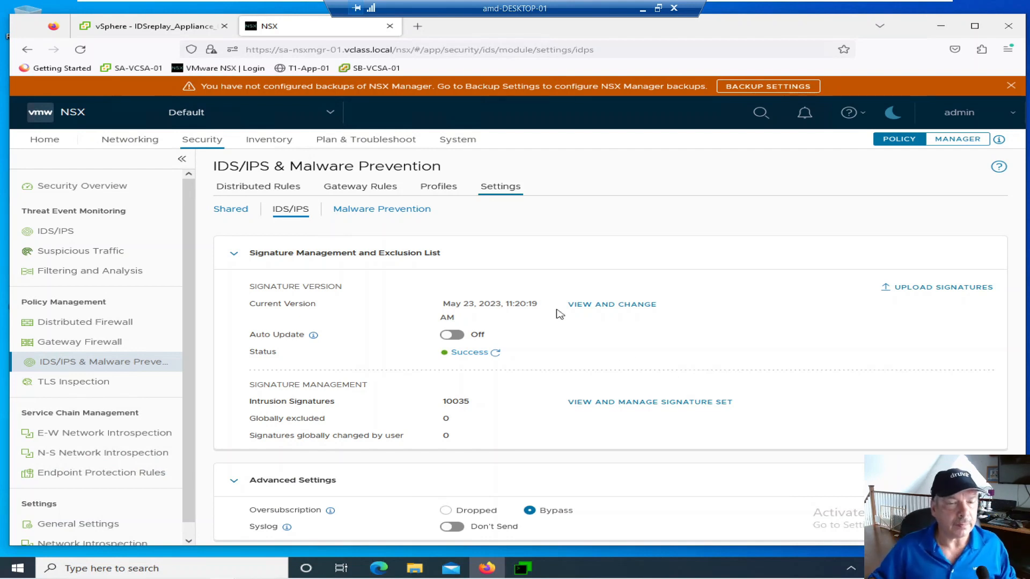
- Open the IDS/IPS profiles and examine the signature settings of DefaultIDSProfile
click(437, 188)
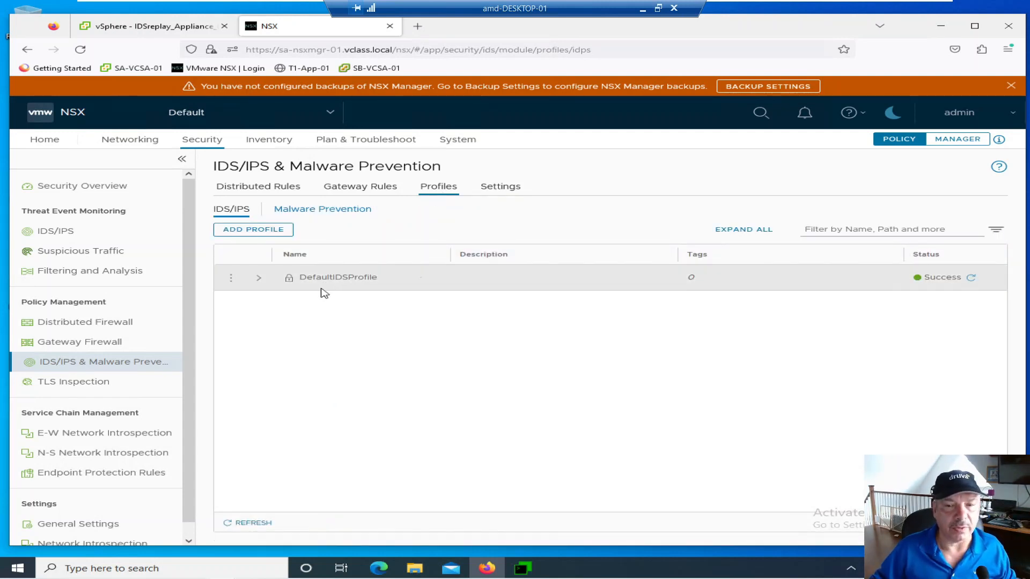
click(259, 278)
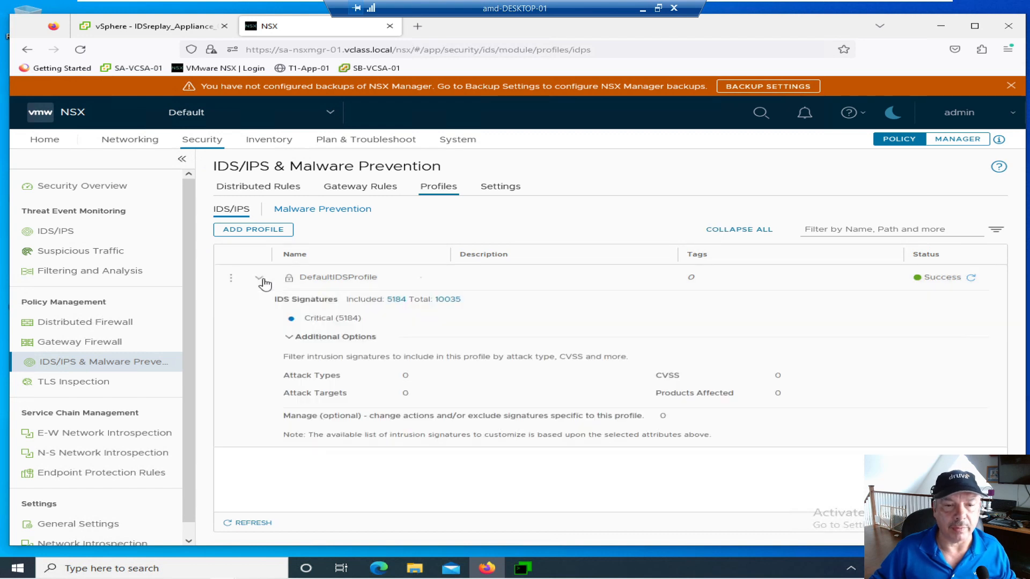
click(263, 282)
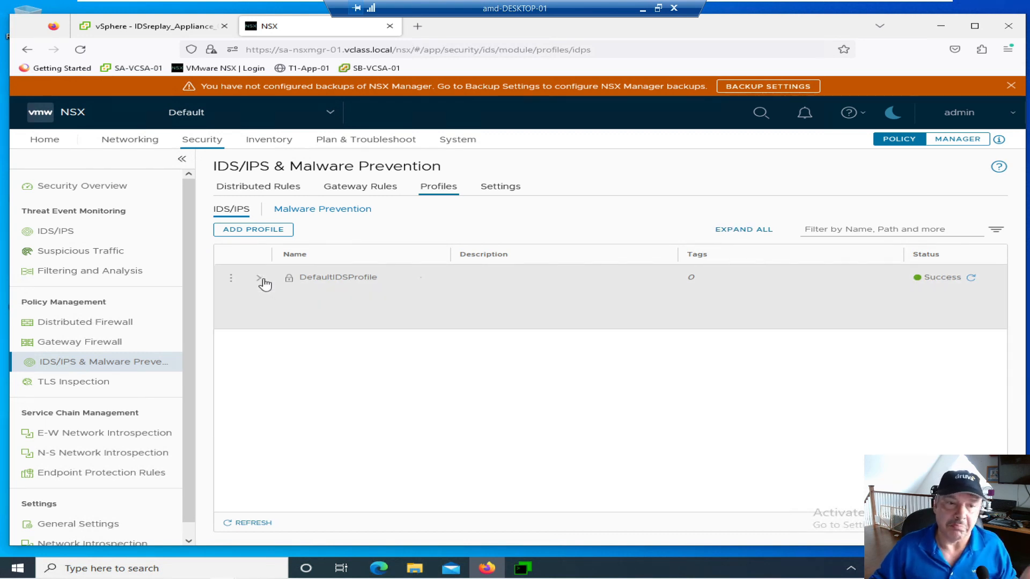
- Start a new IDS/IPS profile, naming it with the owner's first name followed by "-IDSIPS" and leaving the description empty
click(249, 231)
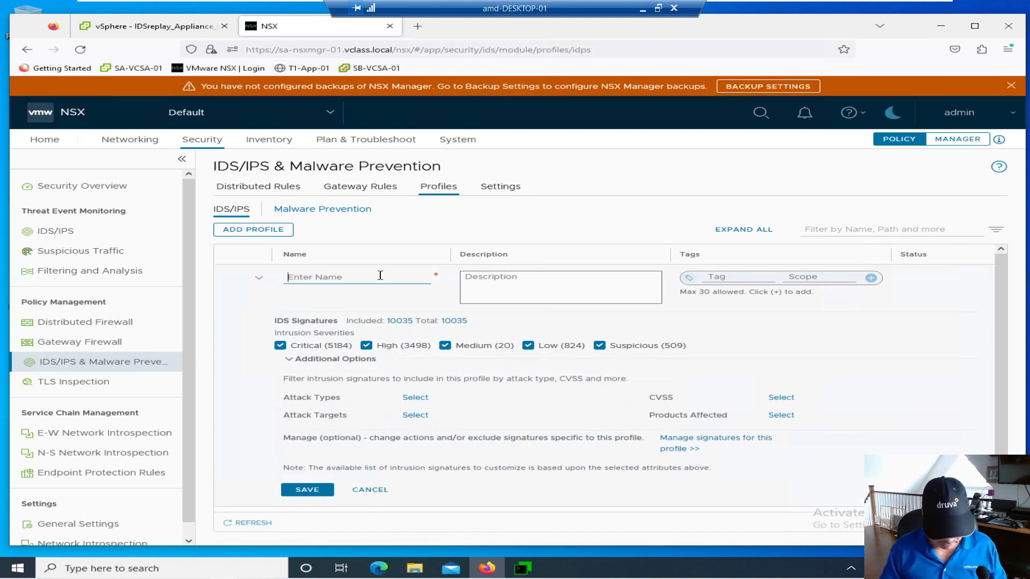
text(Steves-)
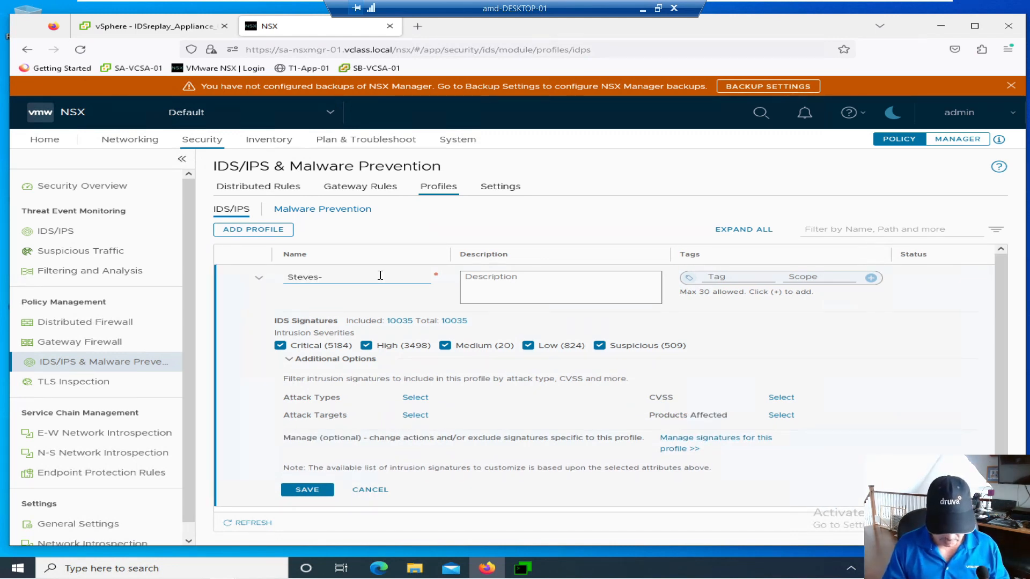
text(IDS)
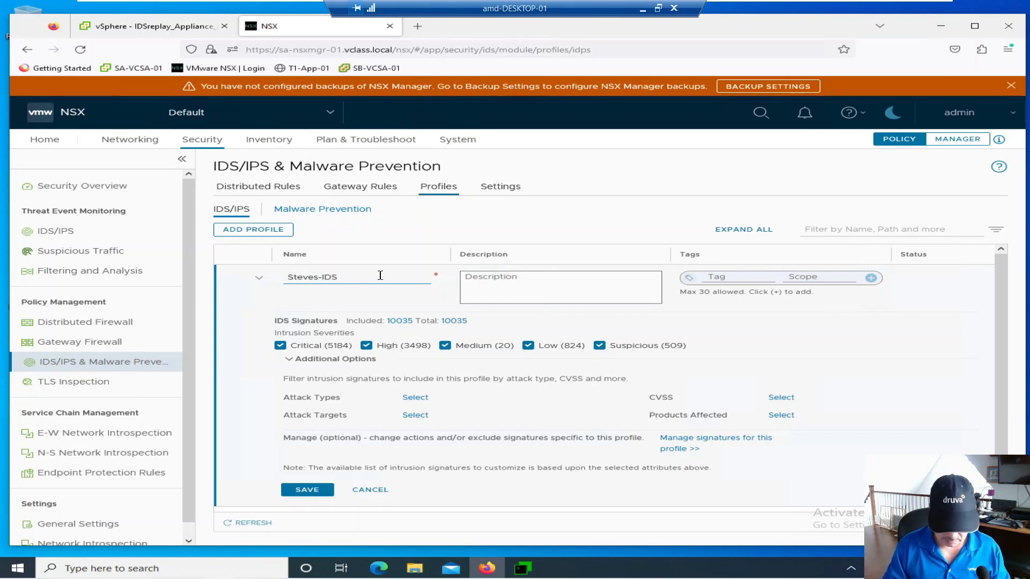
text(IPS)
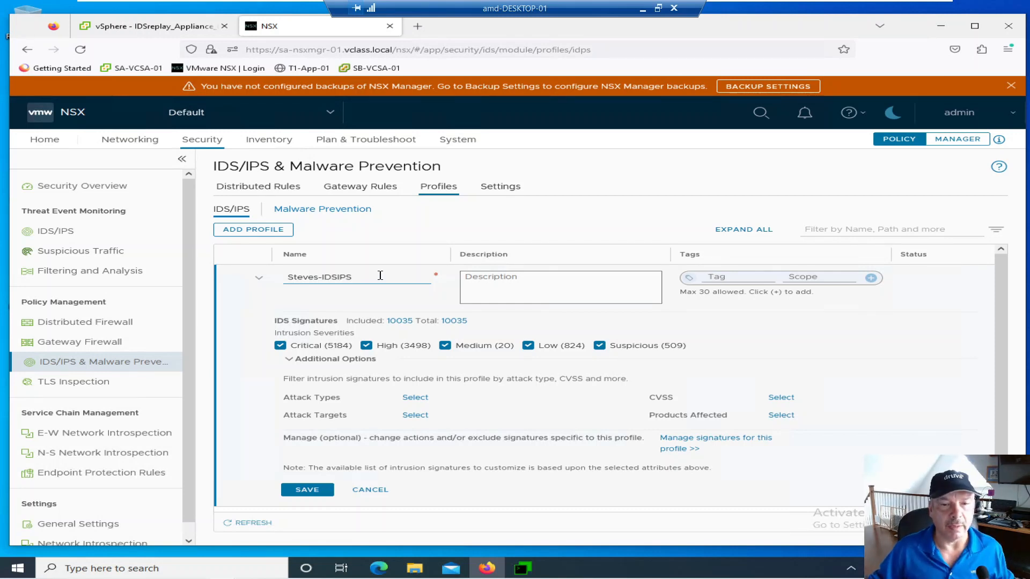
click(471, 277)
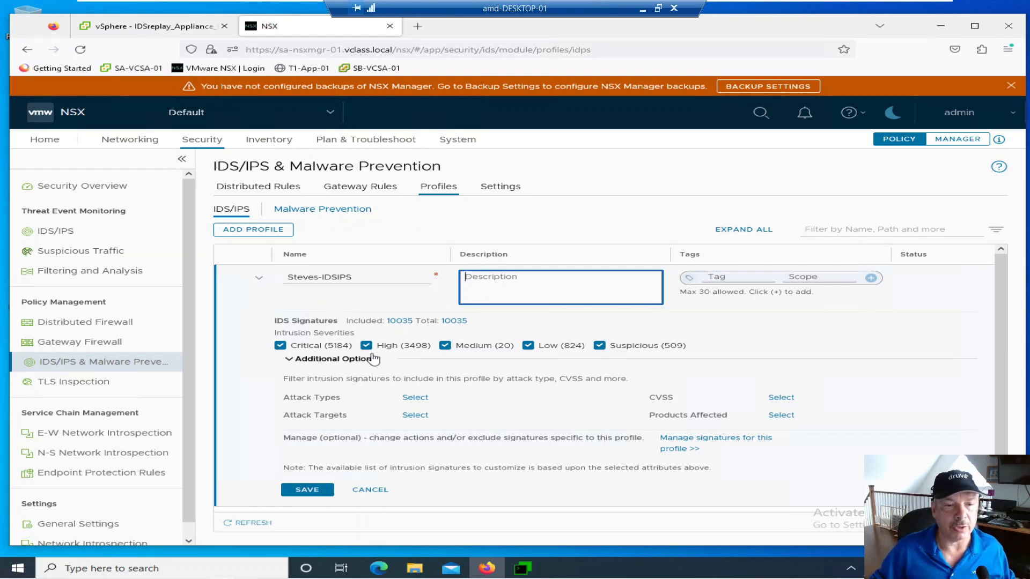
- Try excluding the Suspicious severity, include it again, and review the profile's signature actions and states without saving changes
click(599, 346)
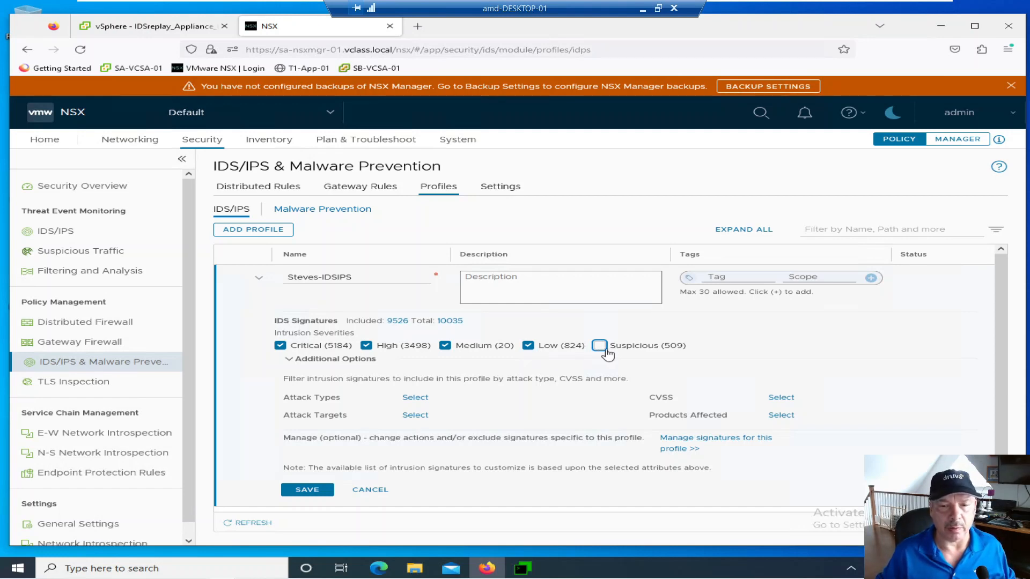
click(600, 346)
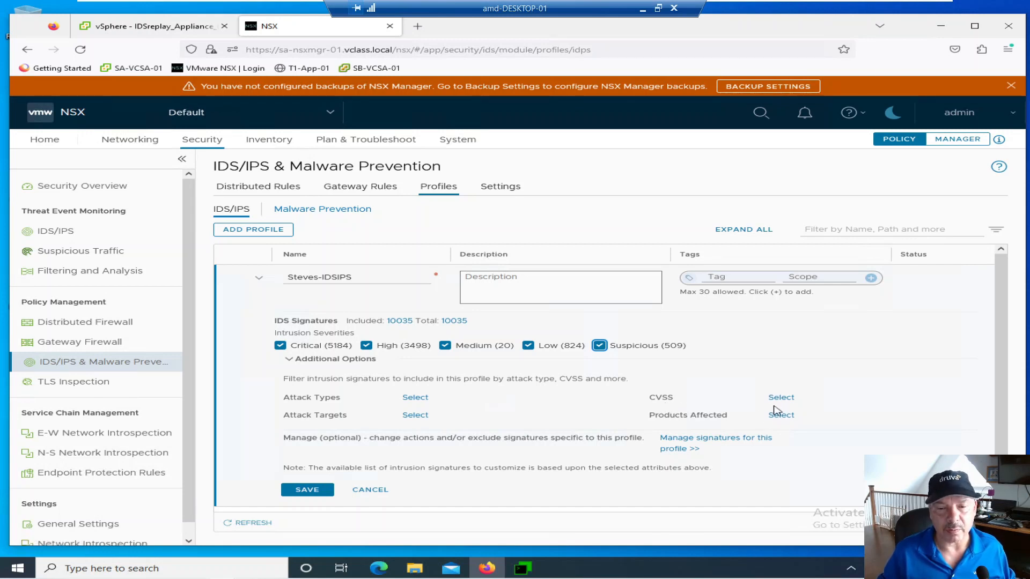
click(680, 444)
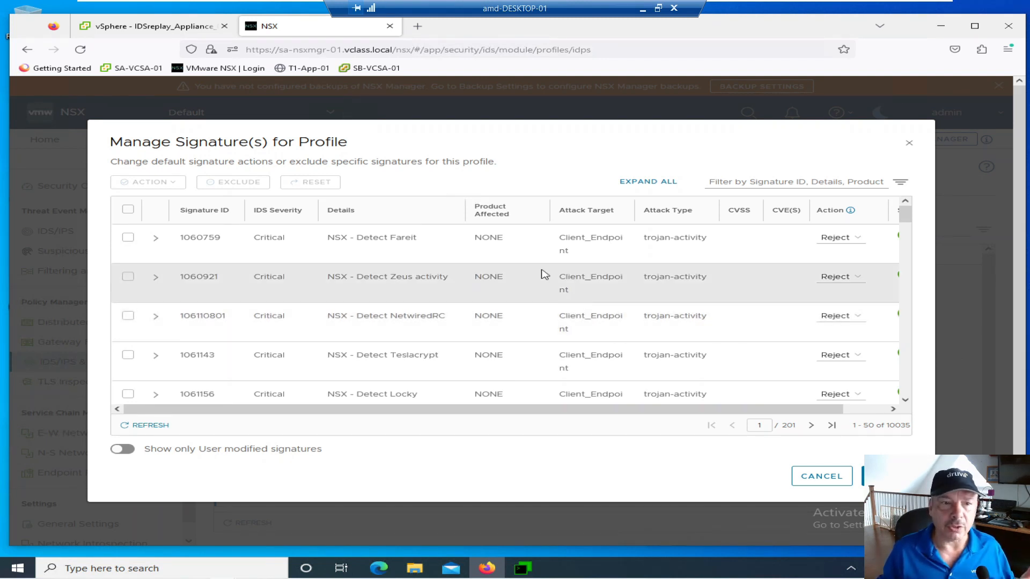
drag(781, 411, 825, 412)
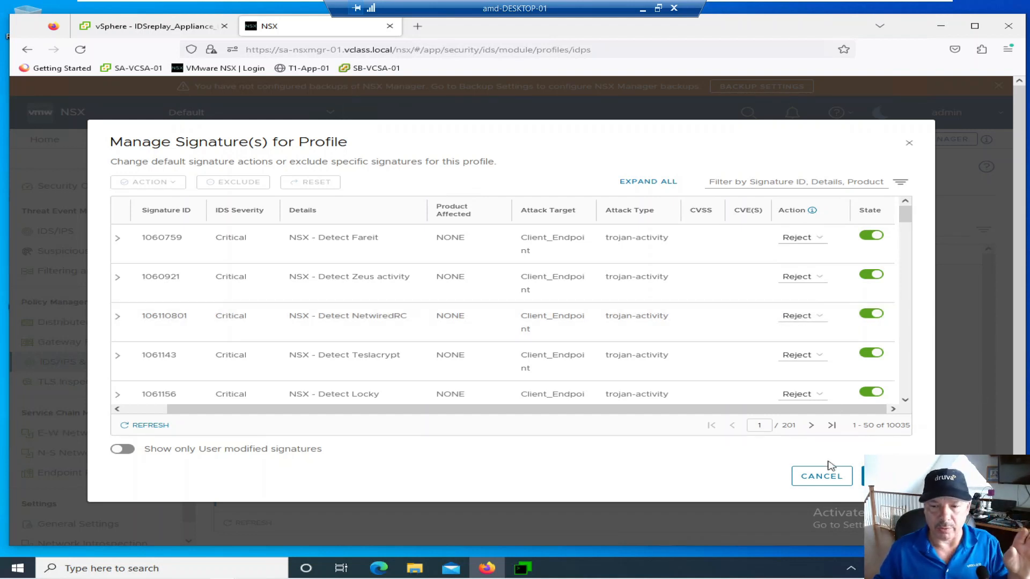
click(826, 479)
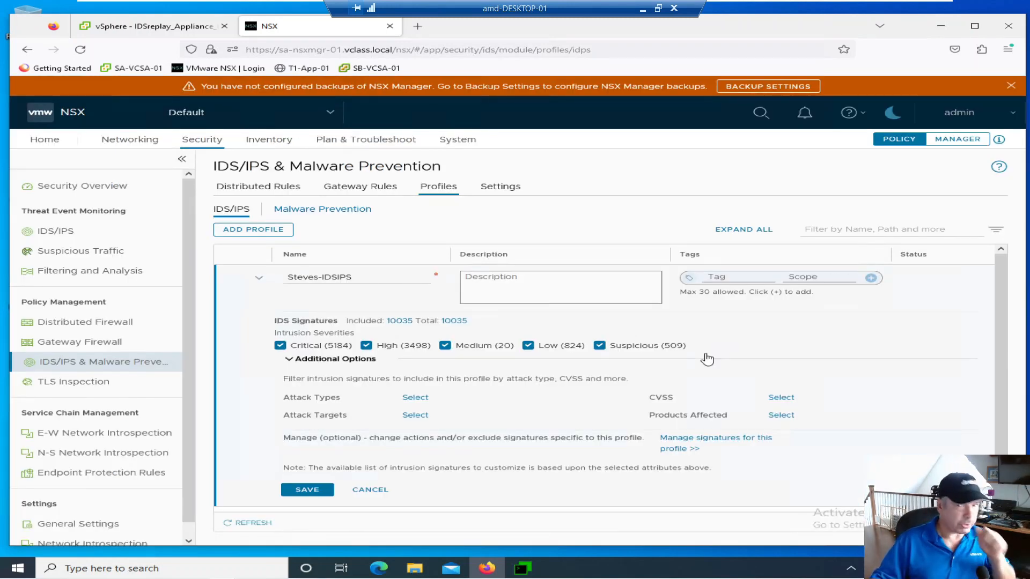
- Save the new IDS/IPS profile with all intrusion severities included
scroll(475, 402, down, 1)
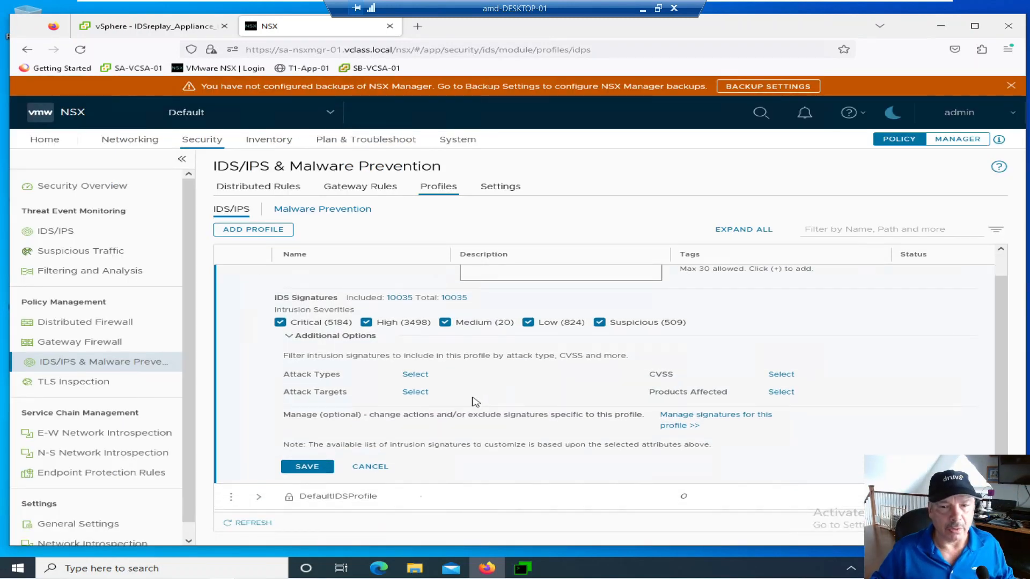
click(308, 469)
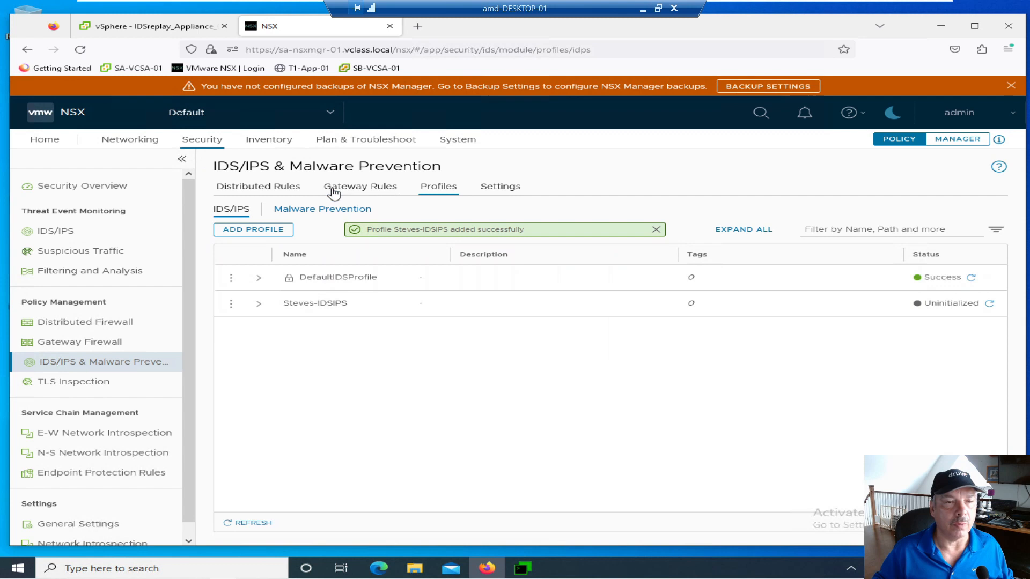
- Add a policy named IDSIPS-Policy to the distributed threat rules
click(260, 190)
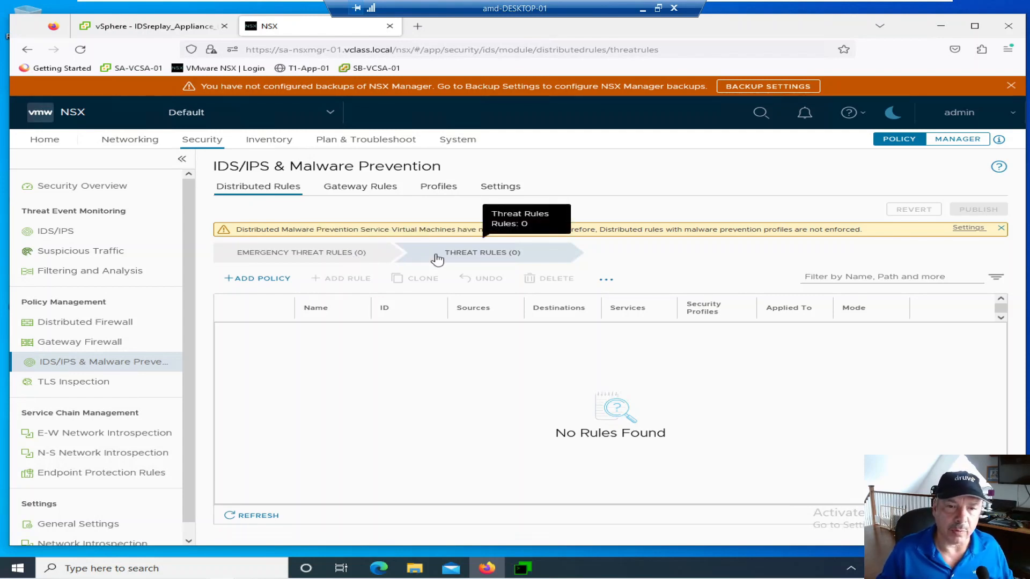
click(247, 279)
click(324, 338)
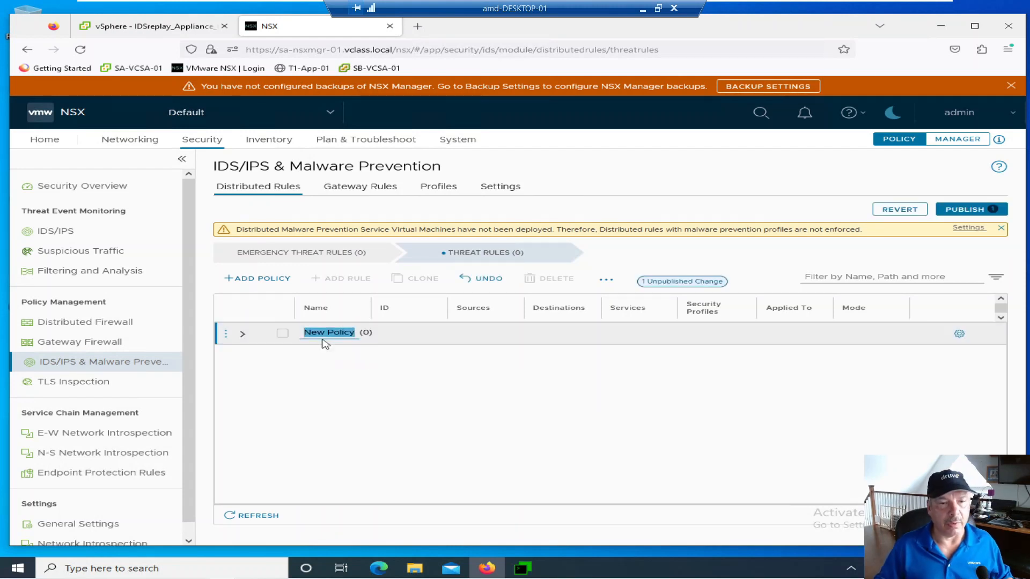
text(IDS)
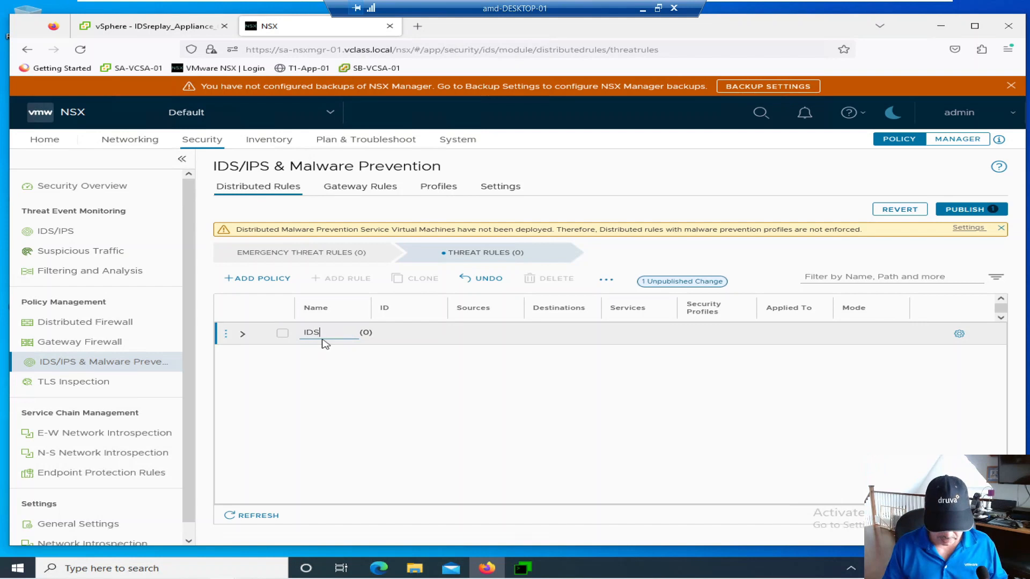
text(IPS-Policy)
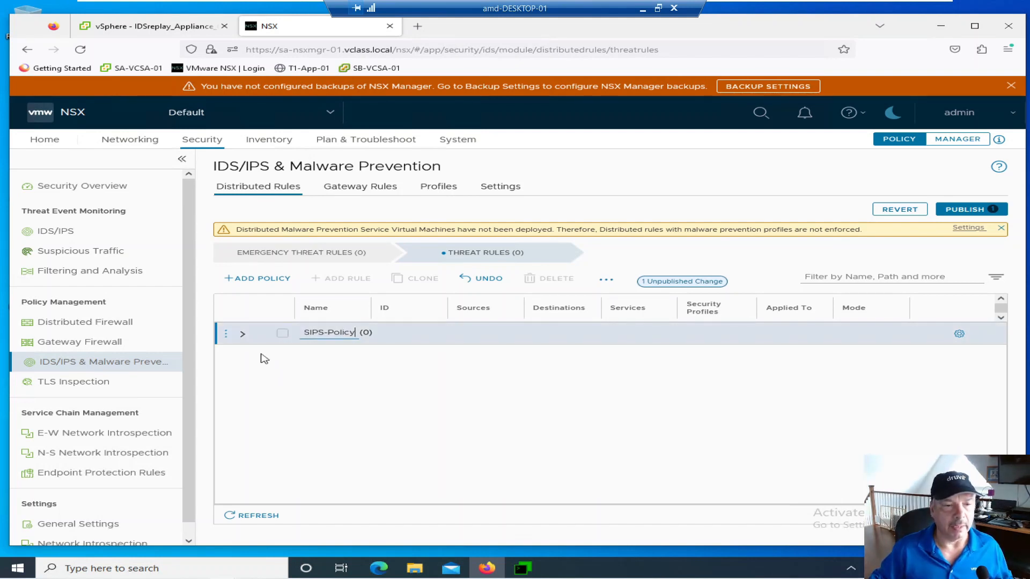
click(244, 355)
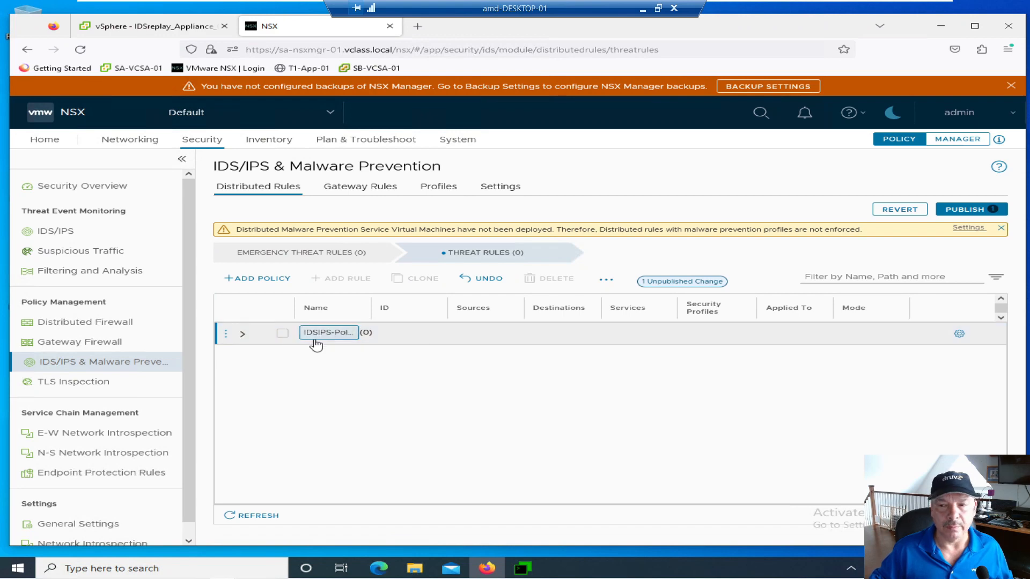
- Open the advanced settings of IDSIPS-Policy, try the Locked option on and off, and cancel without applying
click(959, 334)
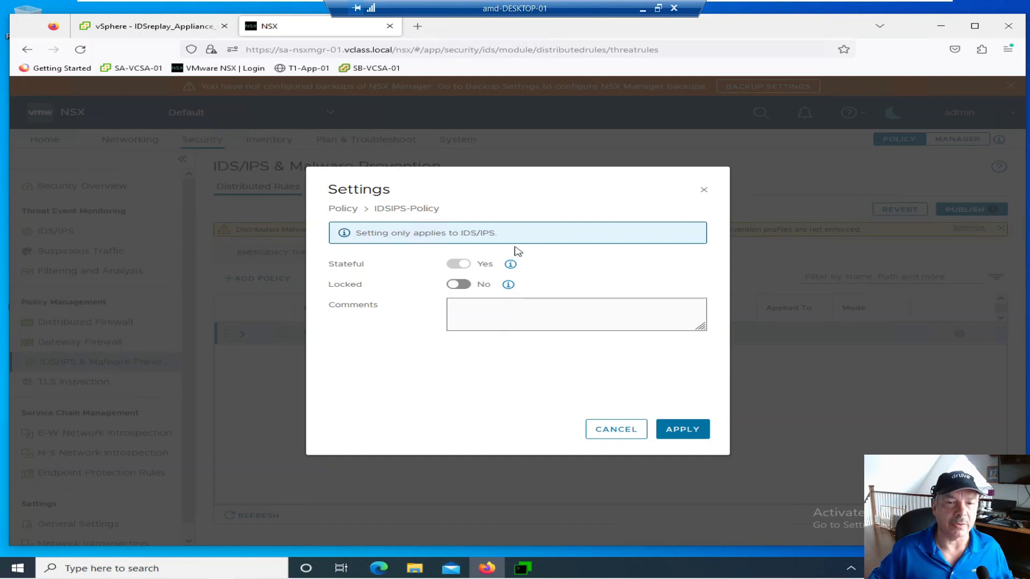
click(460, 286)
click(456, 286)
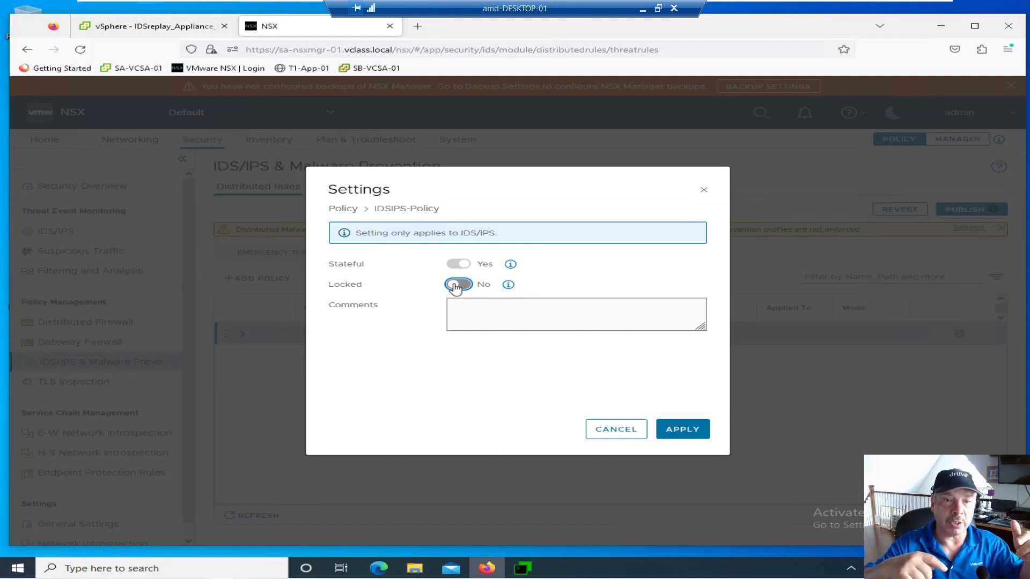
click(459, 285)
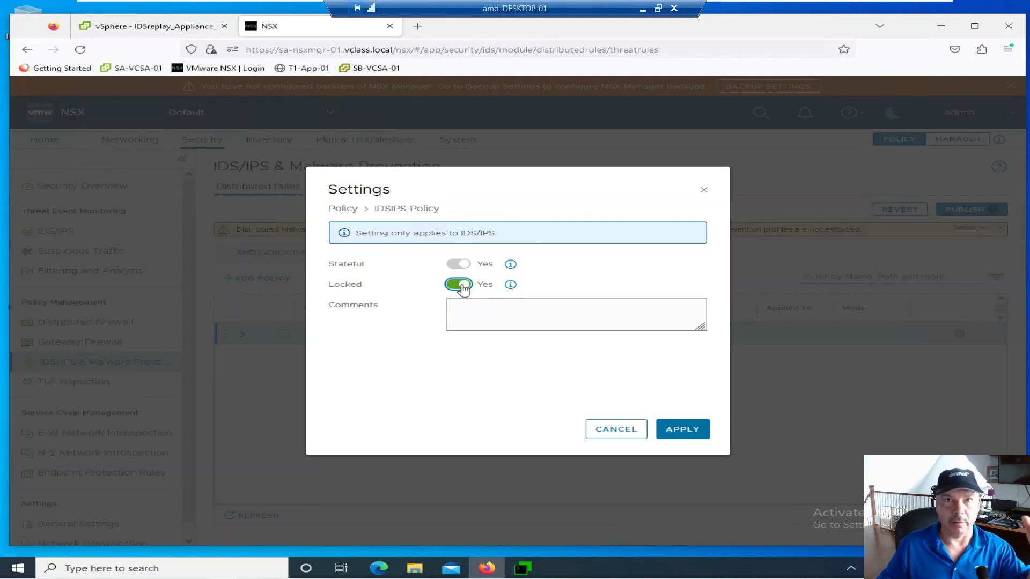
click(460, 286)
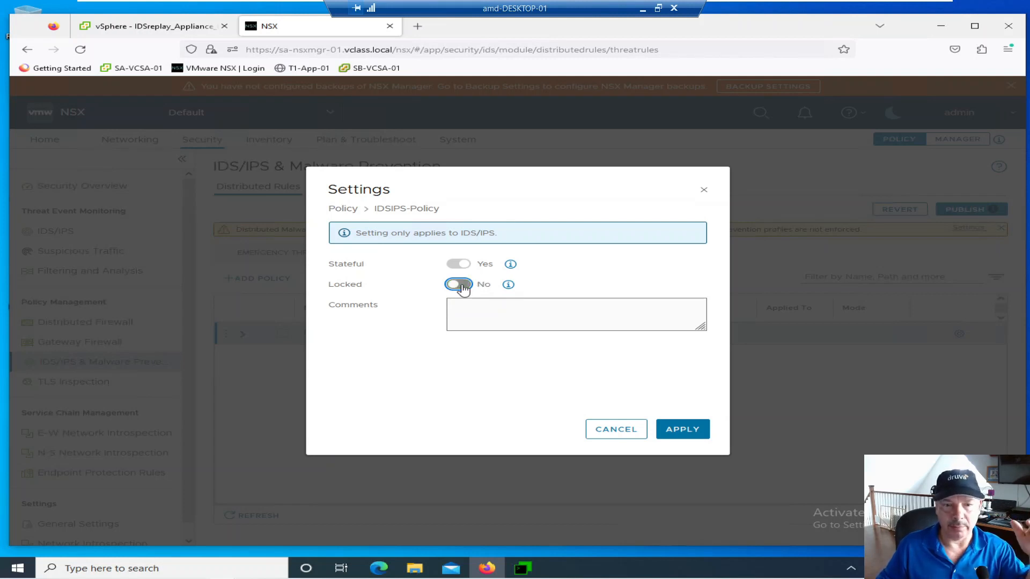
click(628, 435)
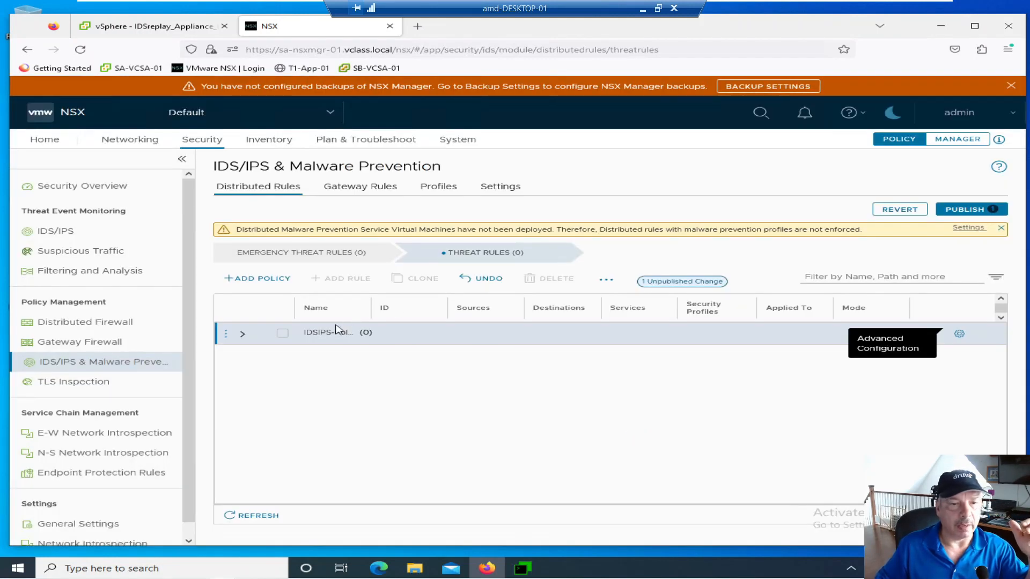
- Add a rule named IDS-IPS-Rule to IDSIPS-Policy
click(227, 333)
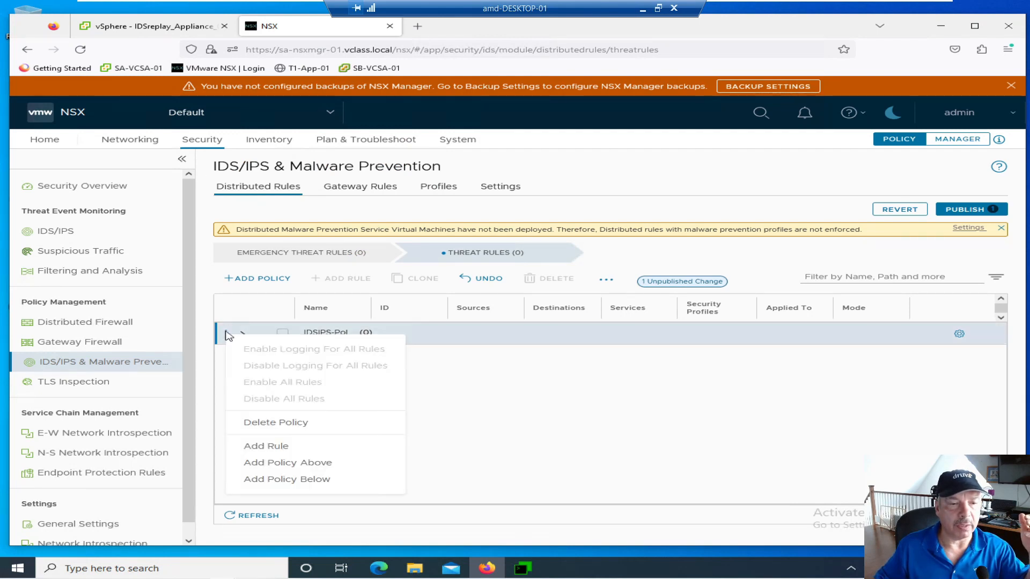
click(271, 447)
click(329, 359)
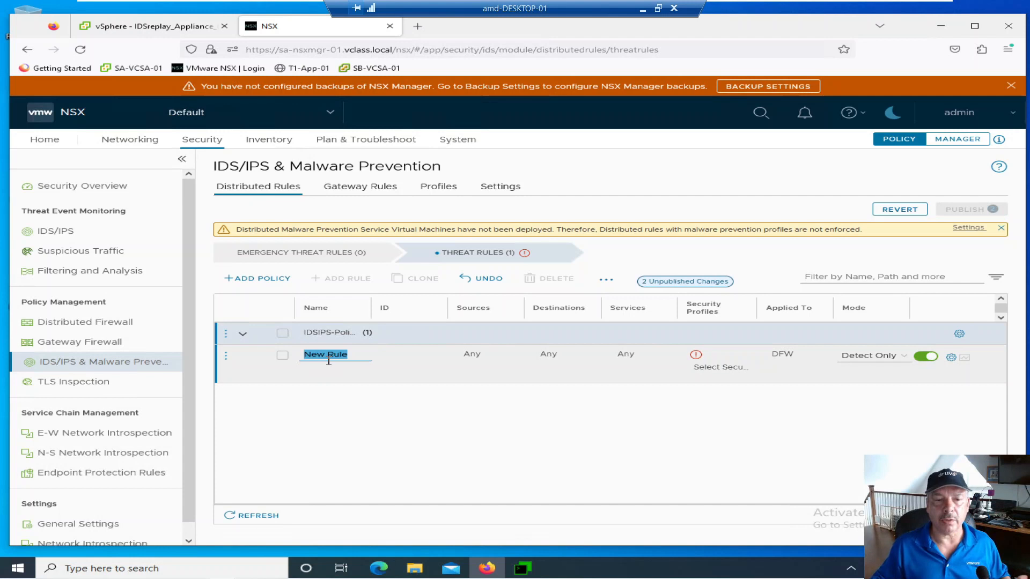
text(I)
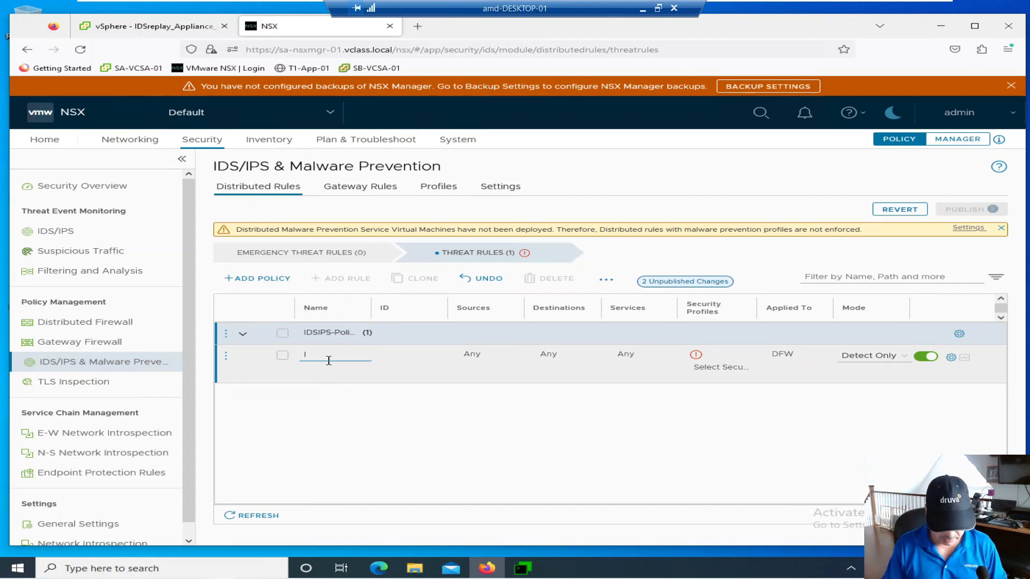
text(DS-IPS-Rule)
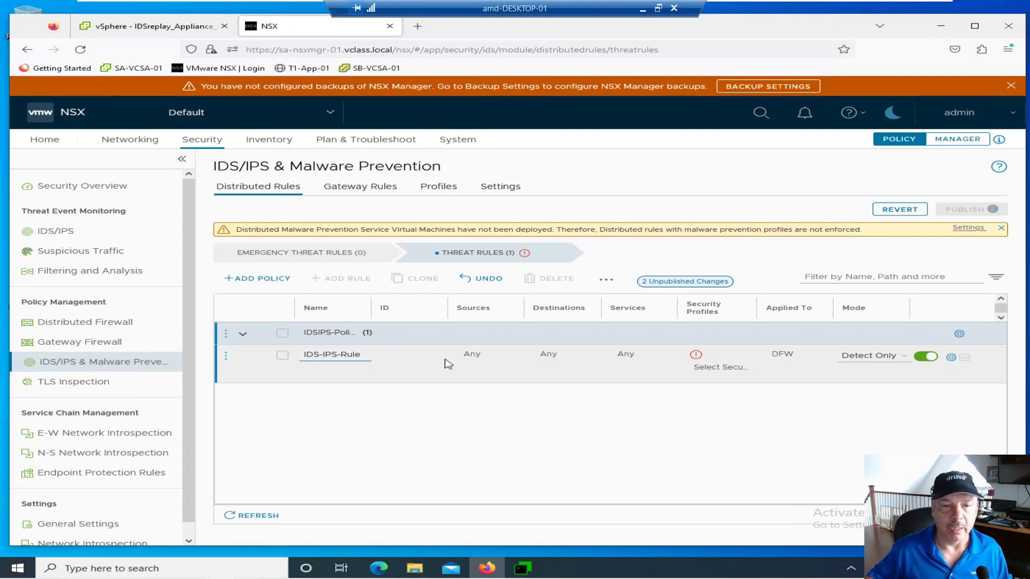
- Set the source of IDS-IPS-Rule to the IDS-Test group and apply the selection
mouse_move(477, 358)
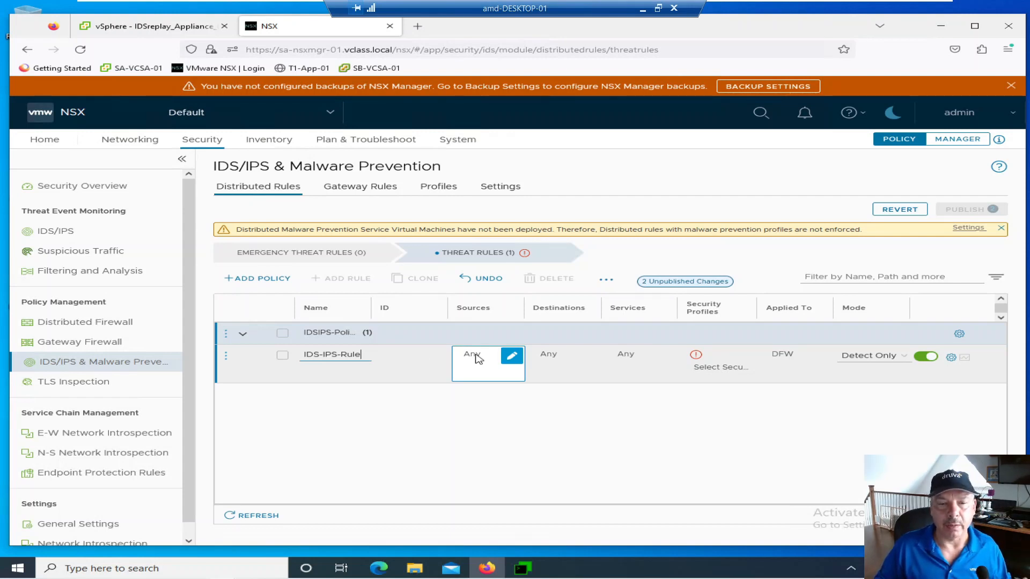
click(507, 360)
click(508, 361)
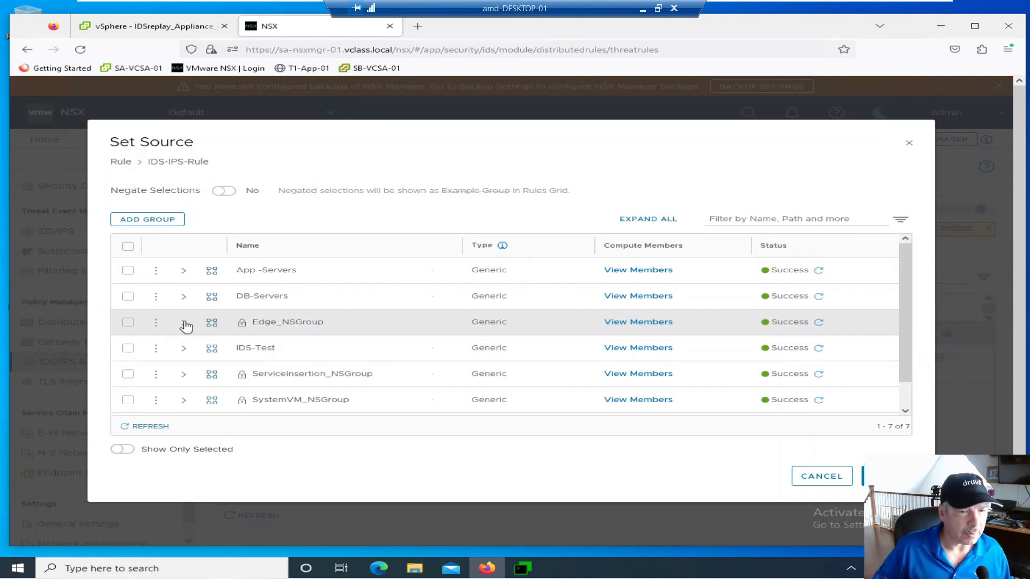
scroll(186, 325, down, 1)
scroll(186, 326, up, 1)
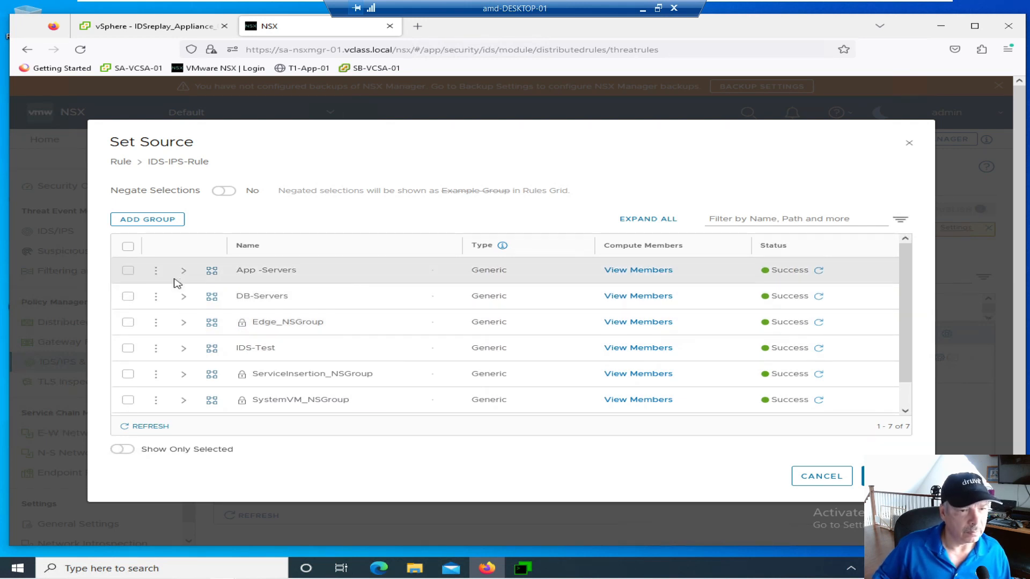
scroll(169, 292, down, 1)
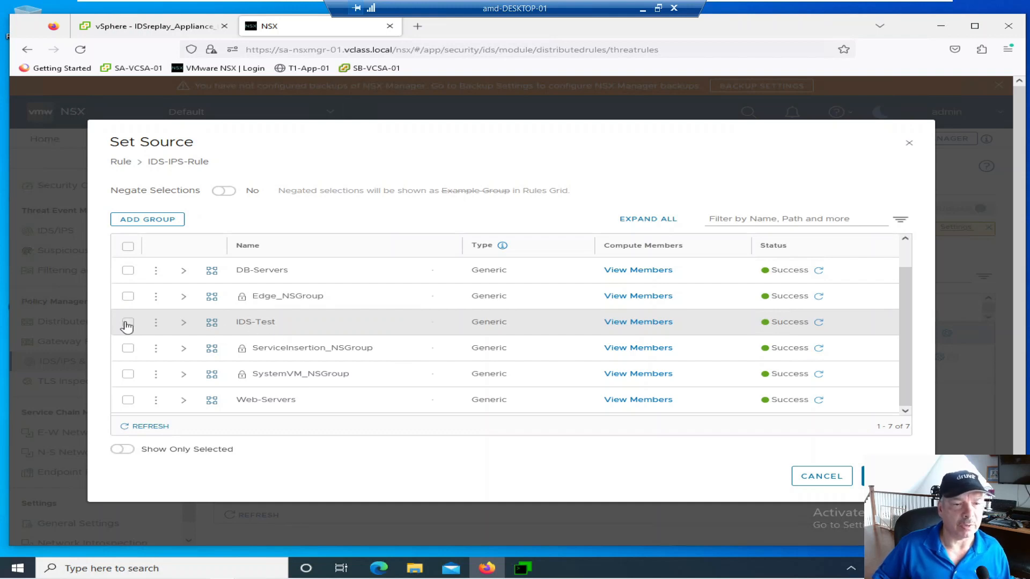
click(128, 322)
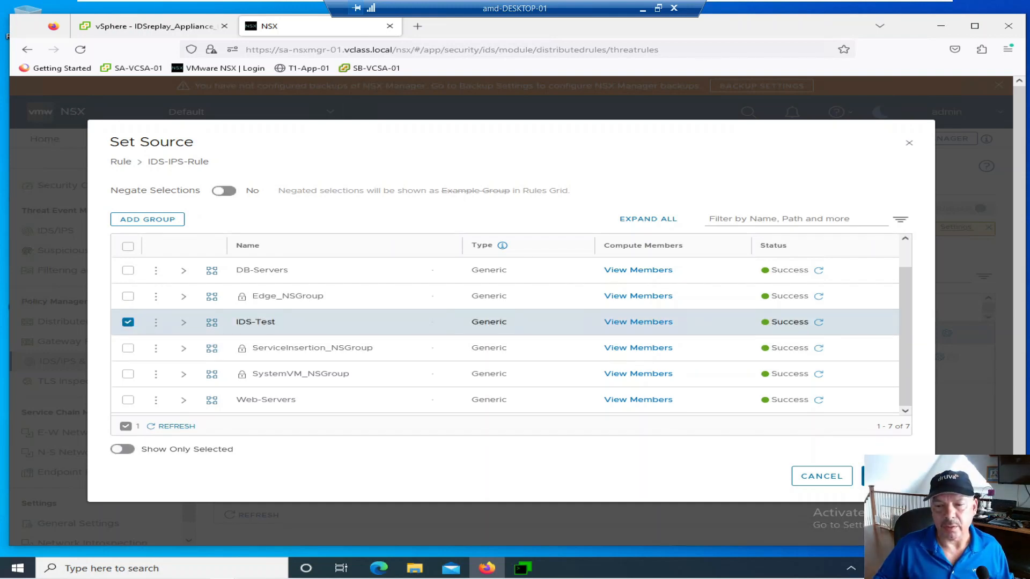
click(871, 476)
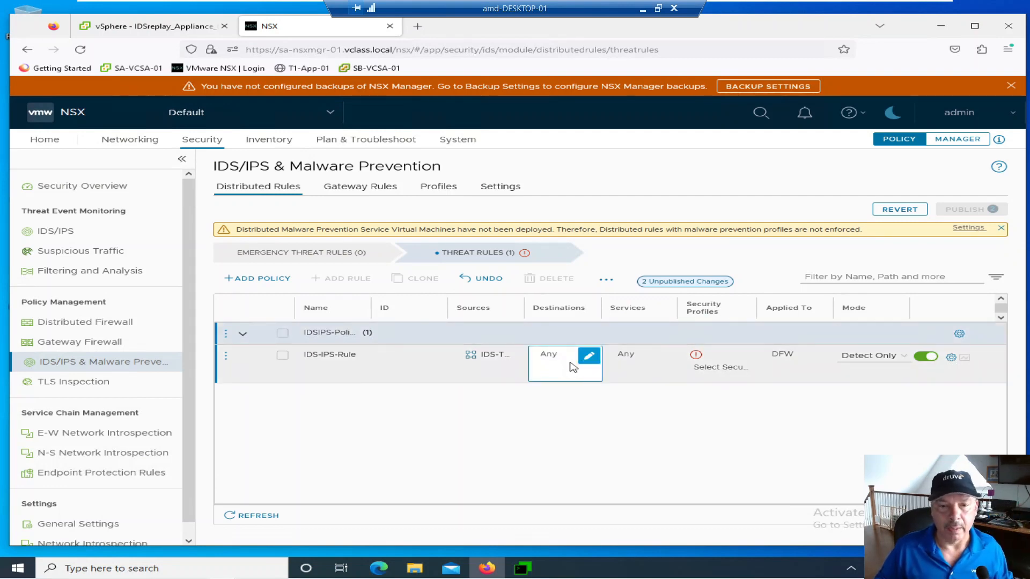
- Set the destination of IDS-IPS-Rule to the IDS-Test group and apply the selection
click(588, 363)
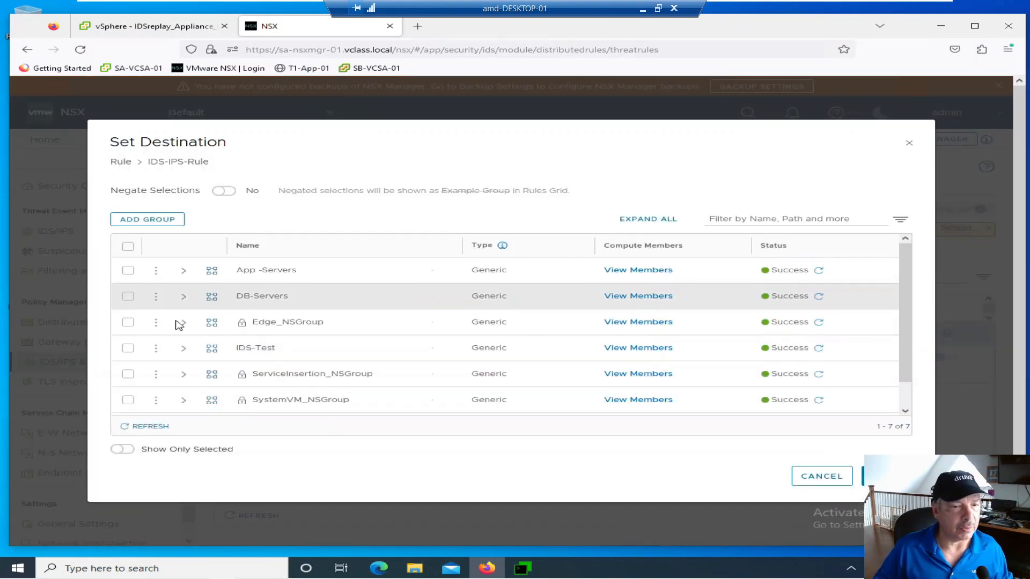
click(129, 348)
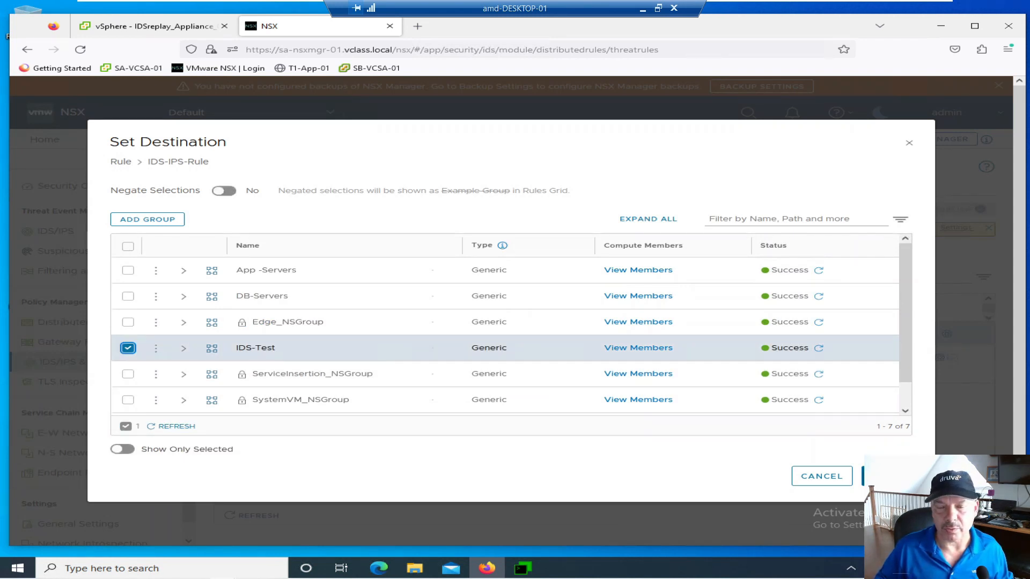
click(870, 476)
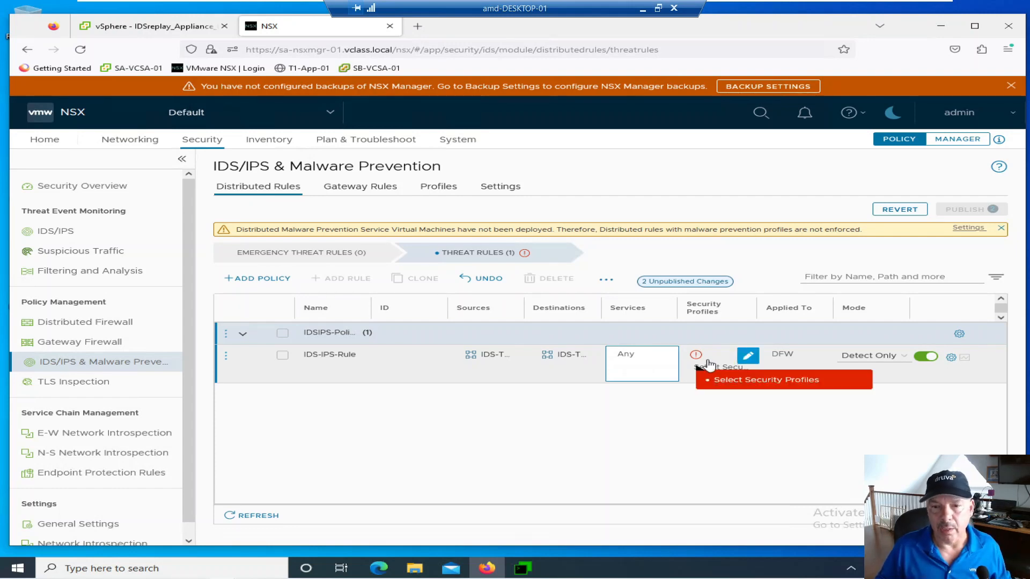
- Assign the custom IDS/IPS security profile to IDS-IPS-Rule instead of the default one and apply the selection
click(749, 360)
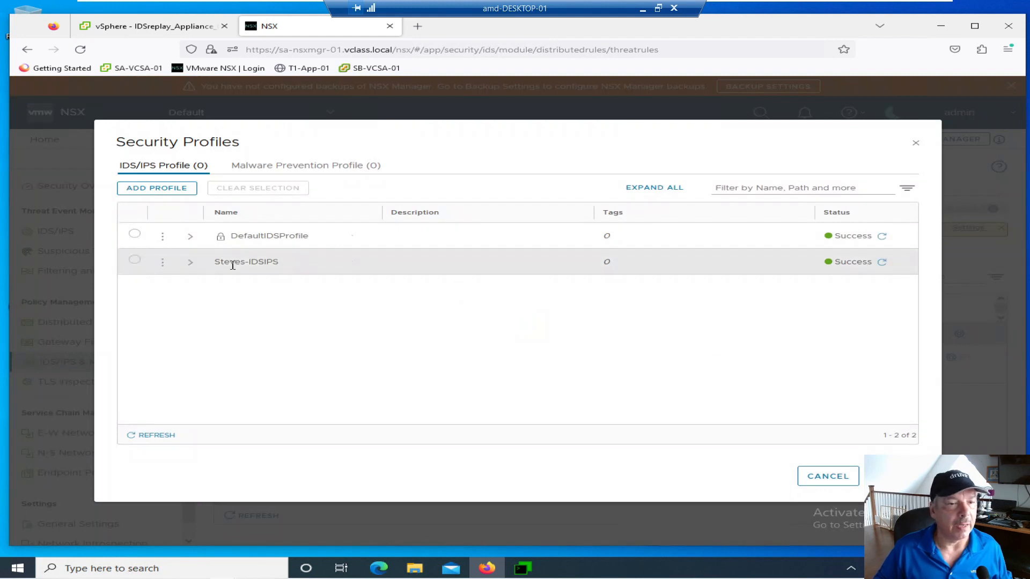
click(135, 261)
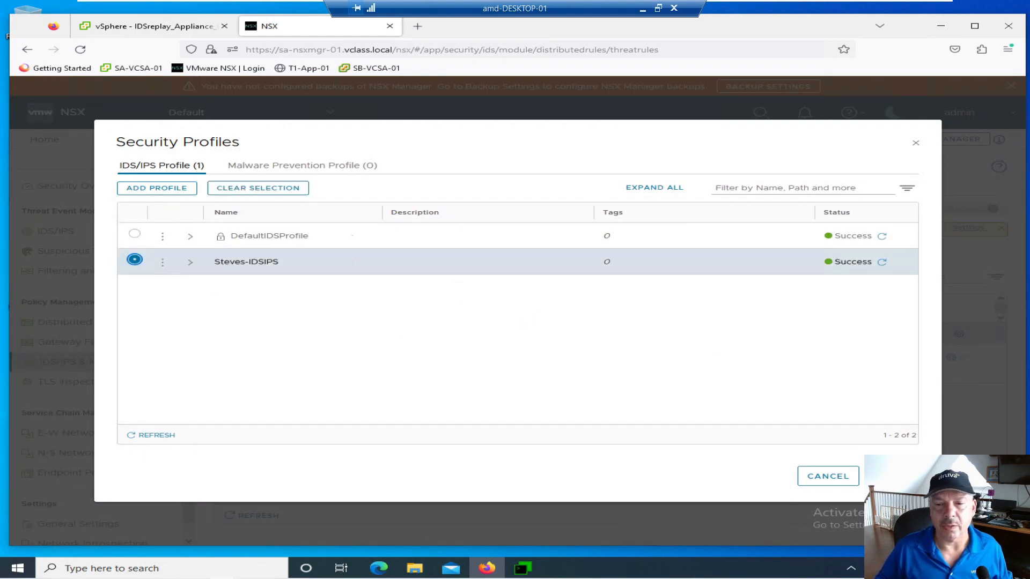
click(891, 476)
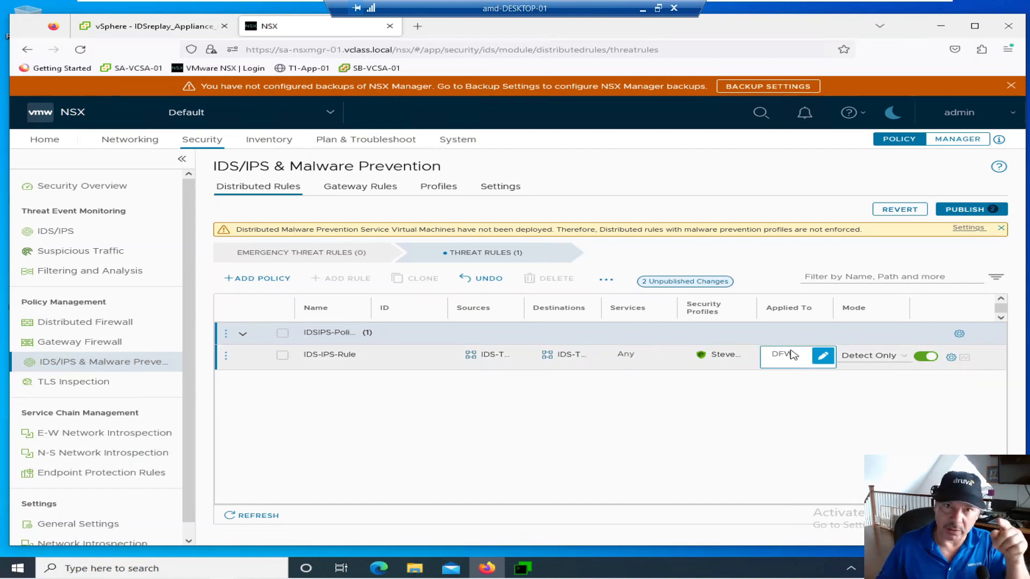
- Limit where IDS-IPS-Rule is applied to the IDS-Test group and set the rule's mode to Detect & Prevent
click(822, 357)
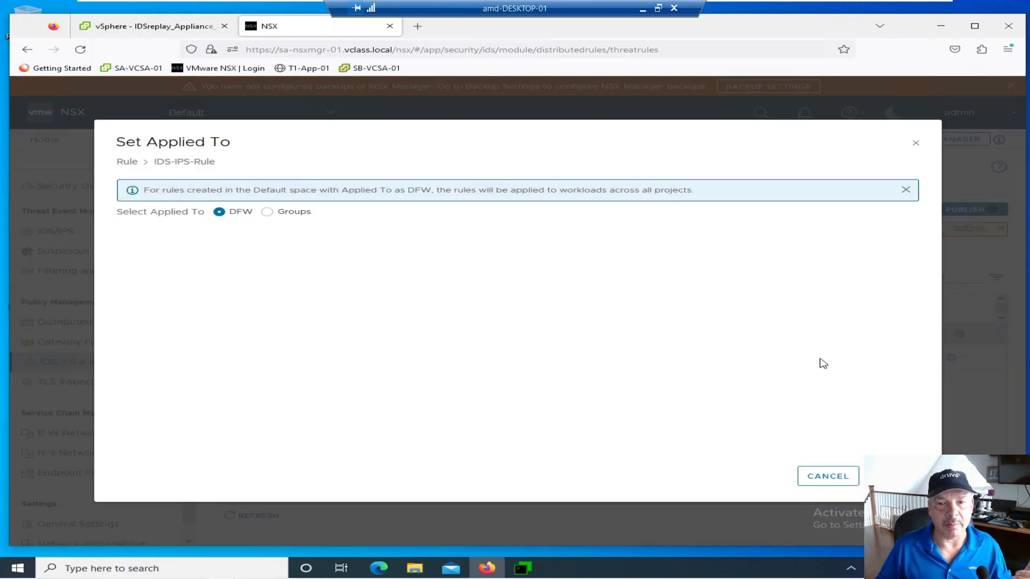
click(267, 212)
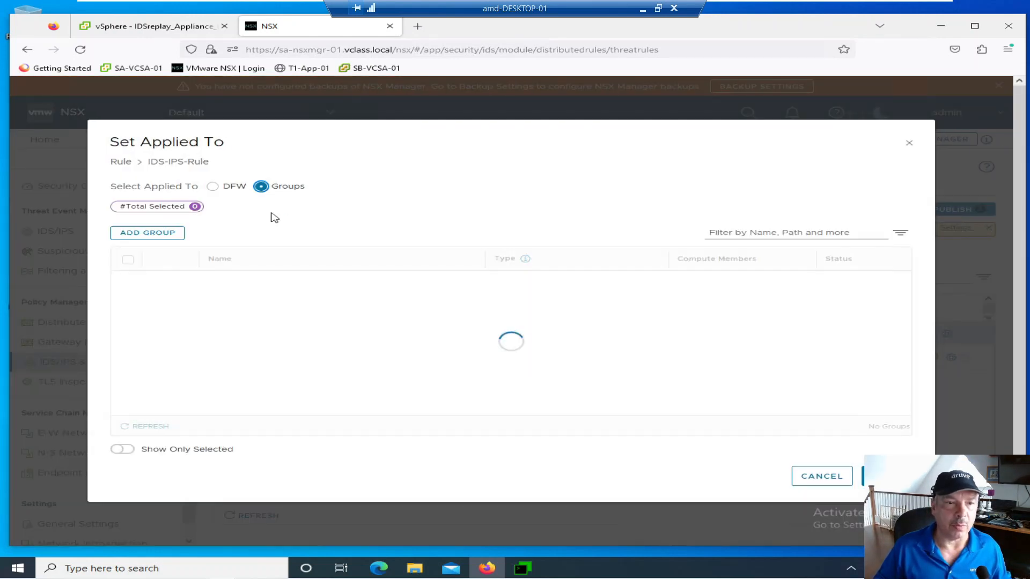
click(127, 362)
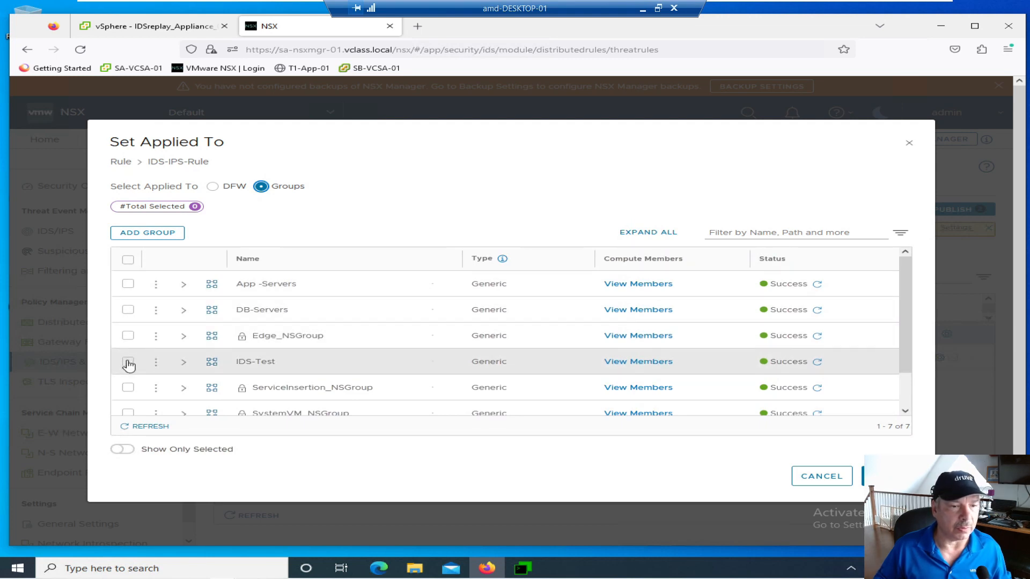
click(874, 476)
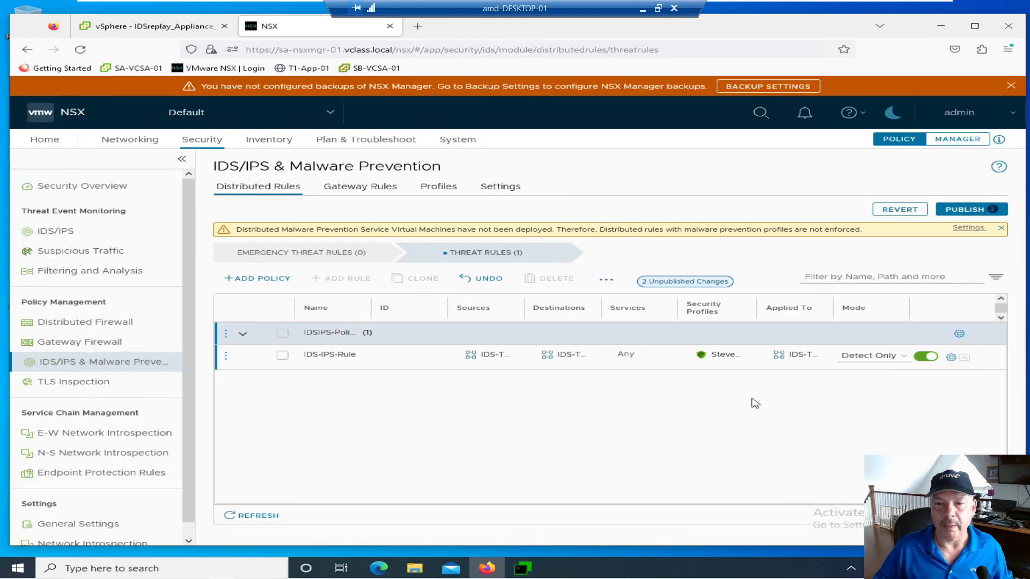
click(889, 363)
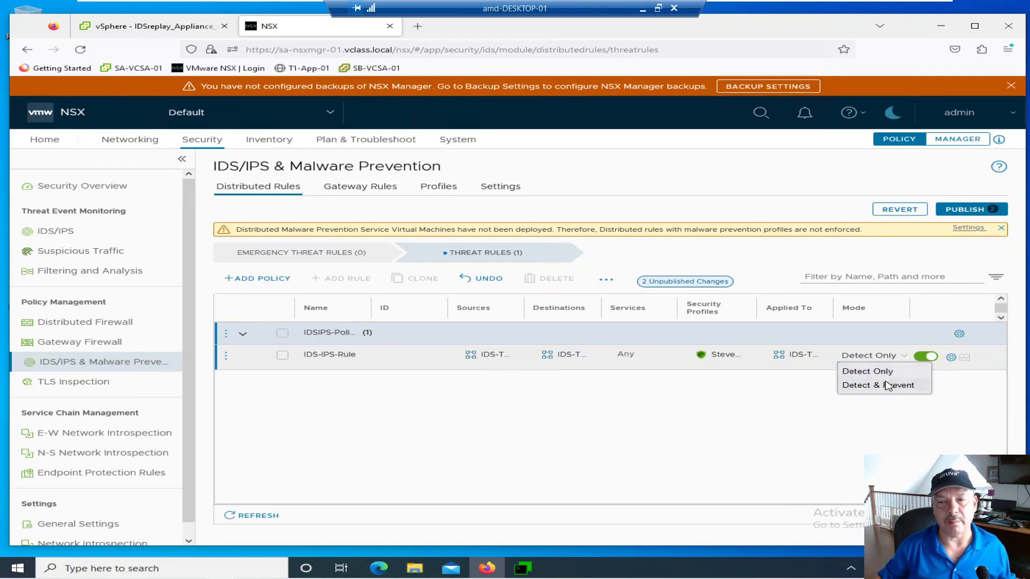
click(887, 385)
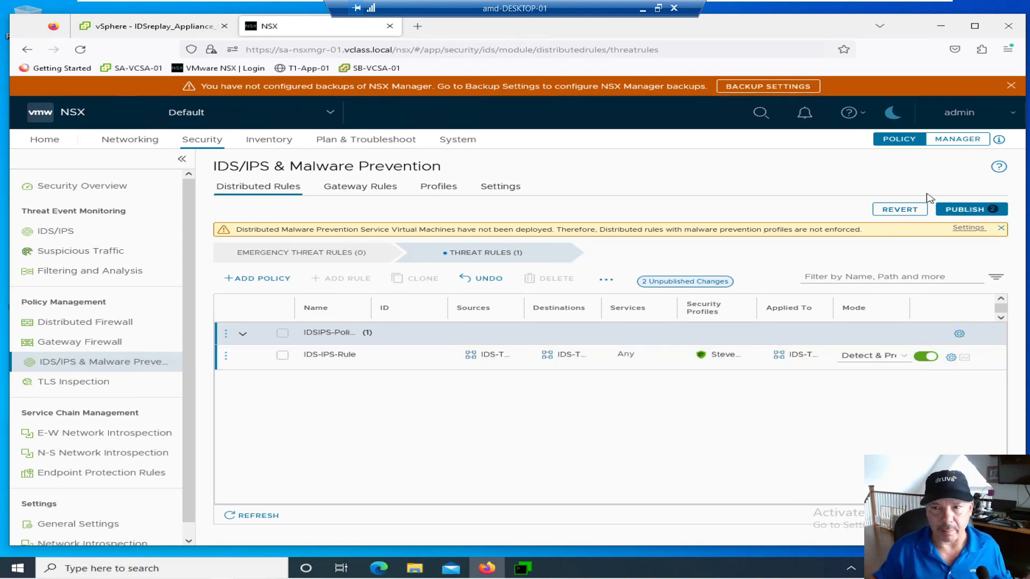
- Open the settings of IDS-IPS-Rule, try the logging, oversubscription and log label options, and cancel without applying
click(951, 358)
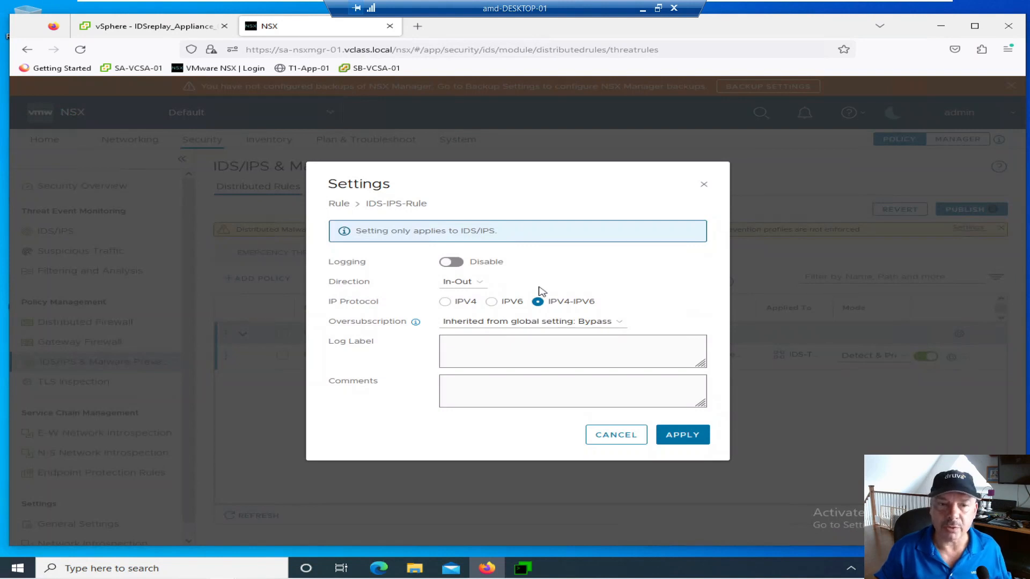
click(453, 263)
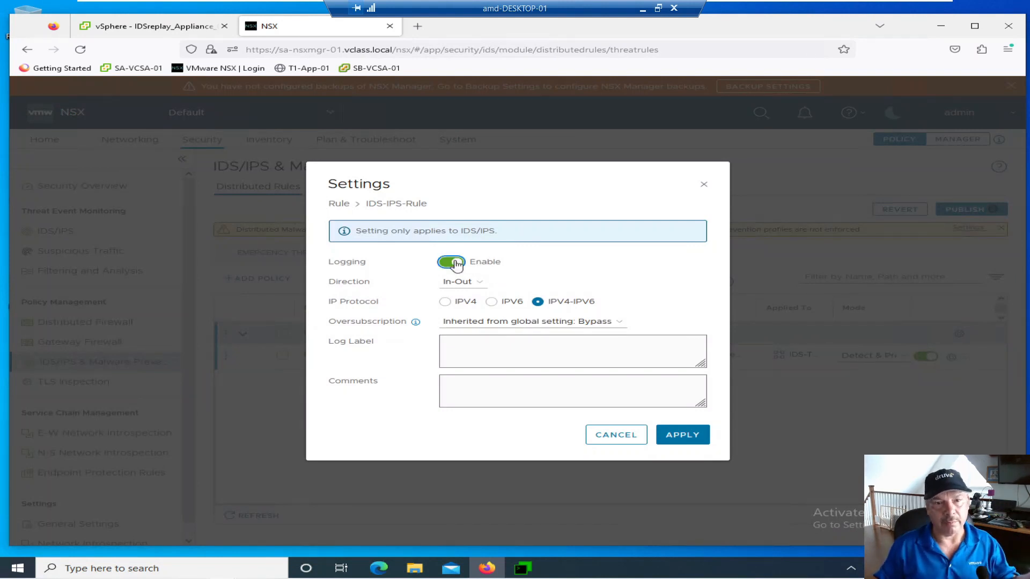
click(453, 262)
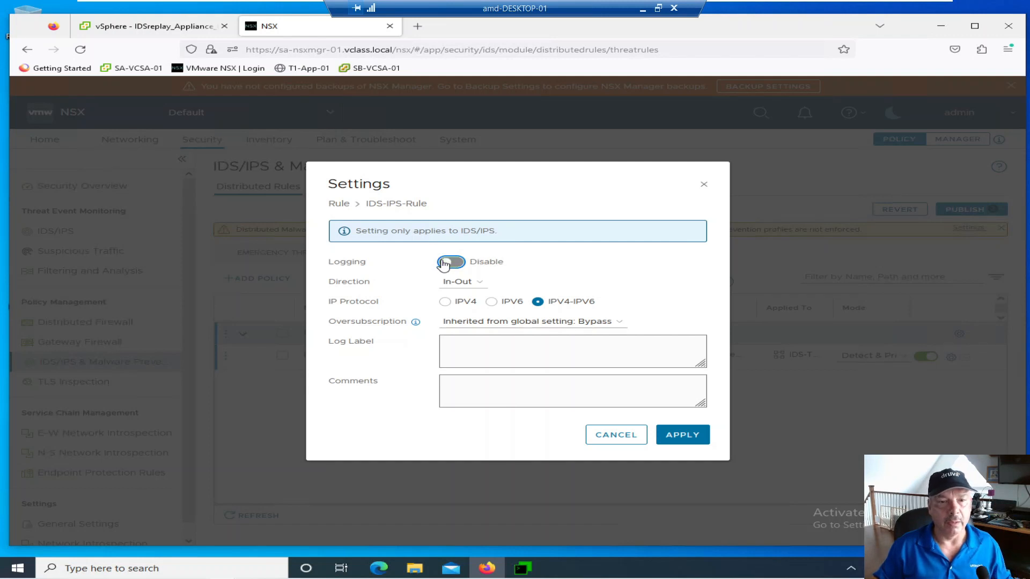
click(466, 324)
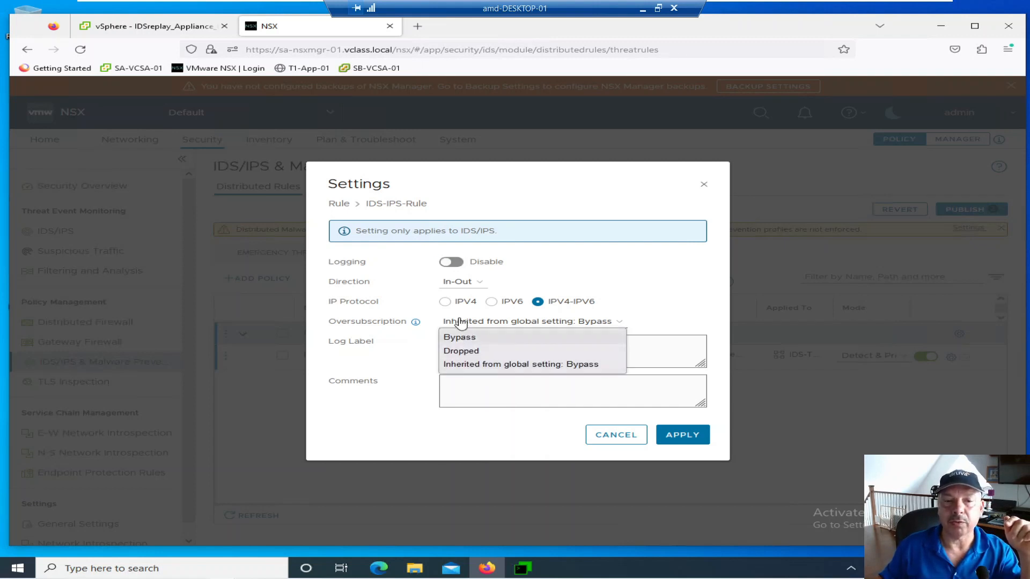
click(694, 302)
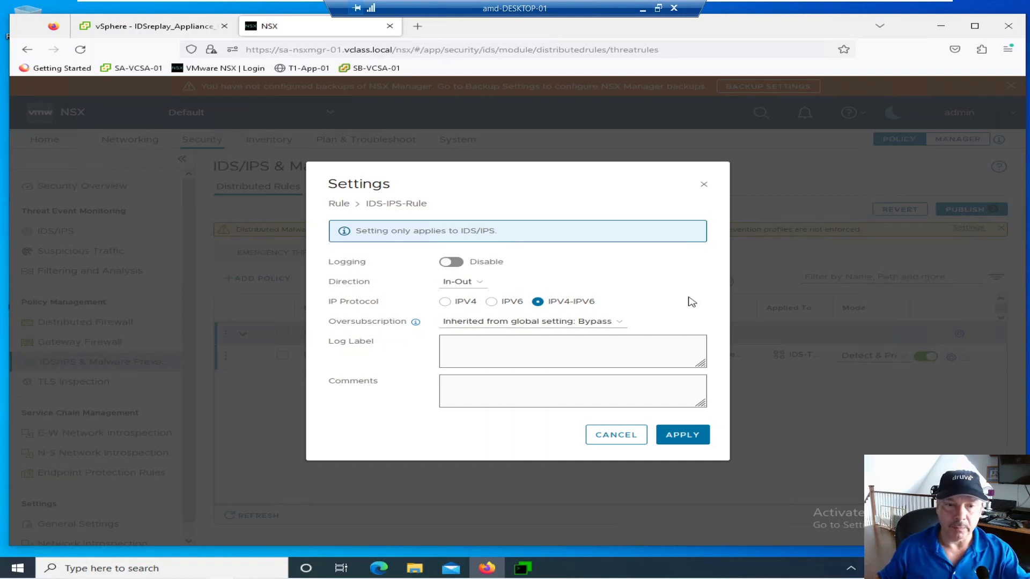
click(520, 347)
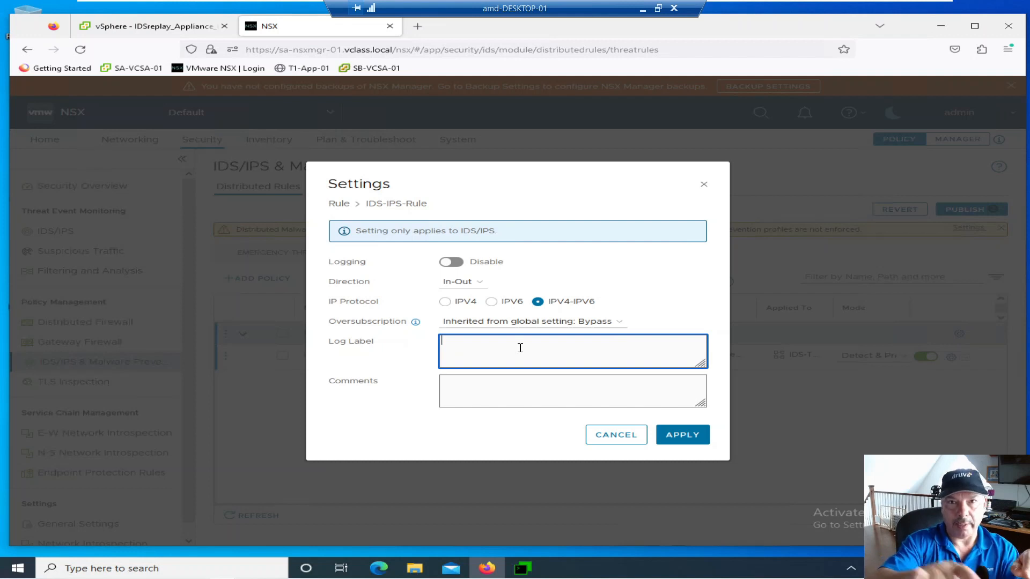
click(451, 262)
click(449, 348)
text(thisis steves rule)
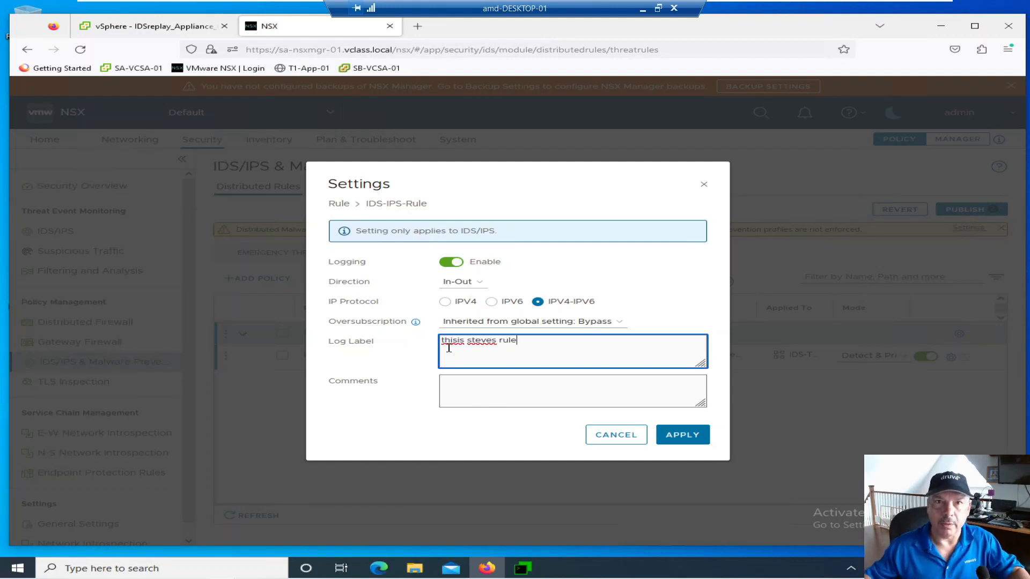
click(450, 381)
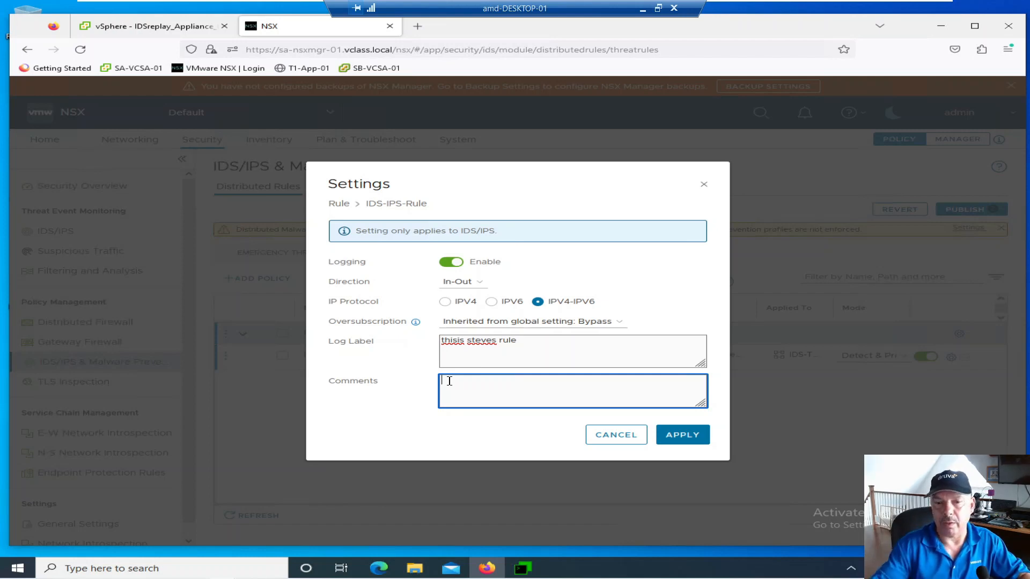
click(628, 436)
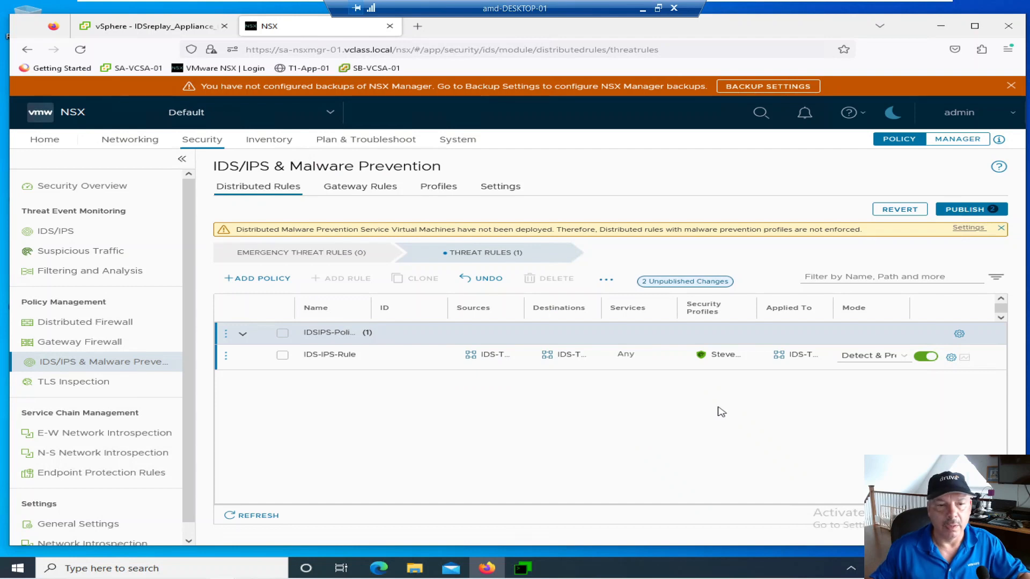
- Publish the unpublished changes to IDSIPS-Policy and IDS-IPS-Rule
click(951, 214)
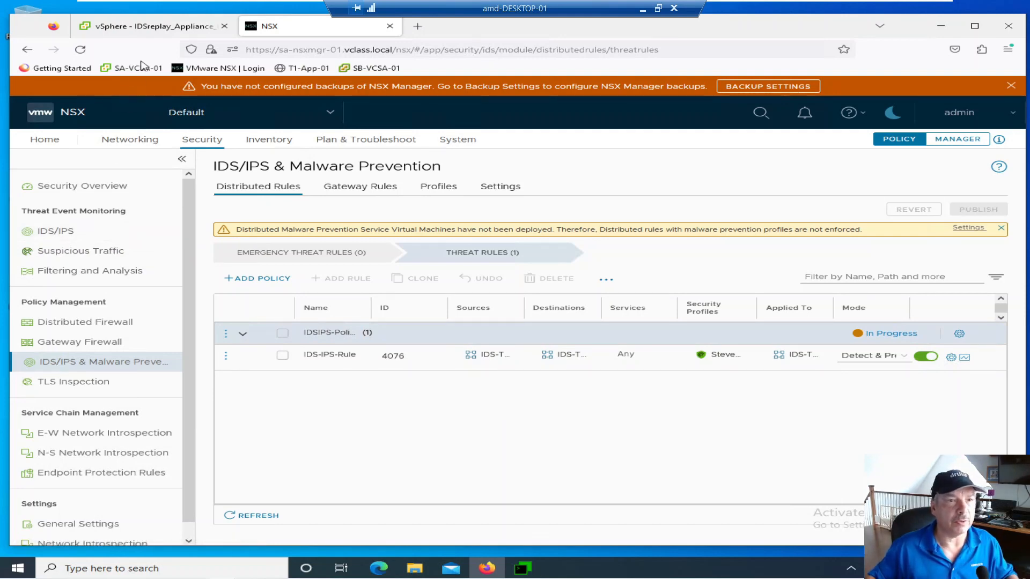
- Switch to the vSphere Client and power on the IDSreplay_Appliance_0.2.1_vapp vApp
click(158, 28)
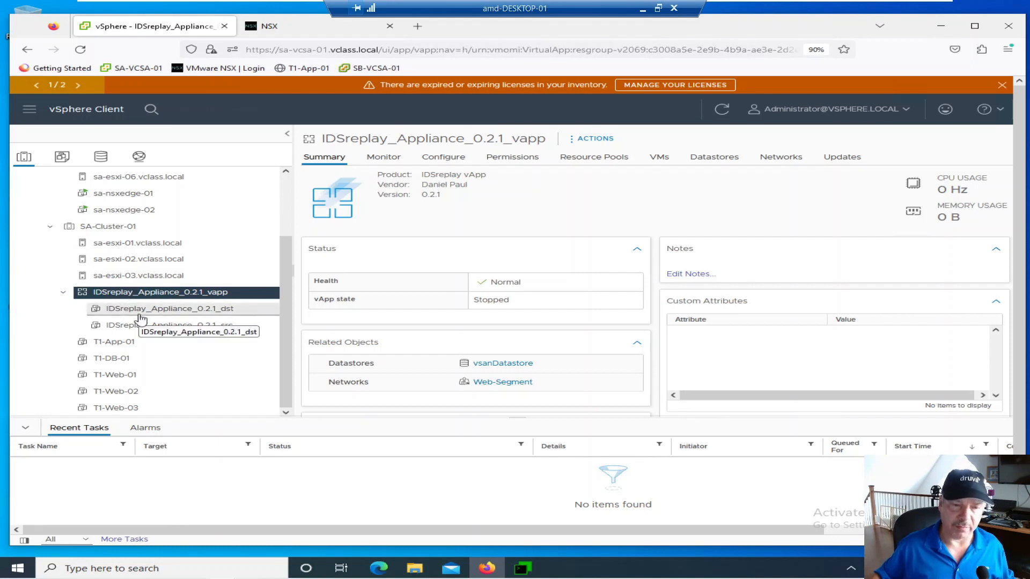
right_click(145, 292)
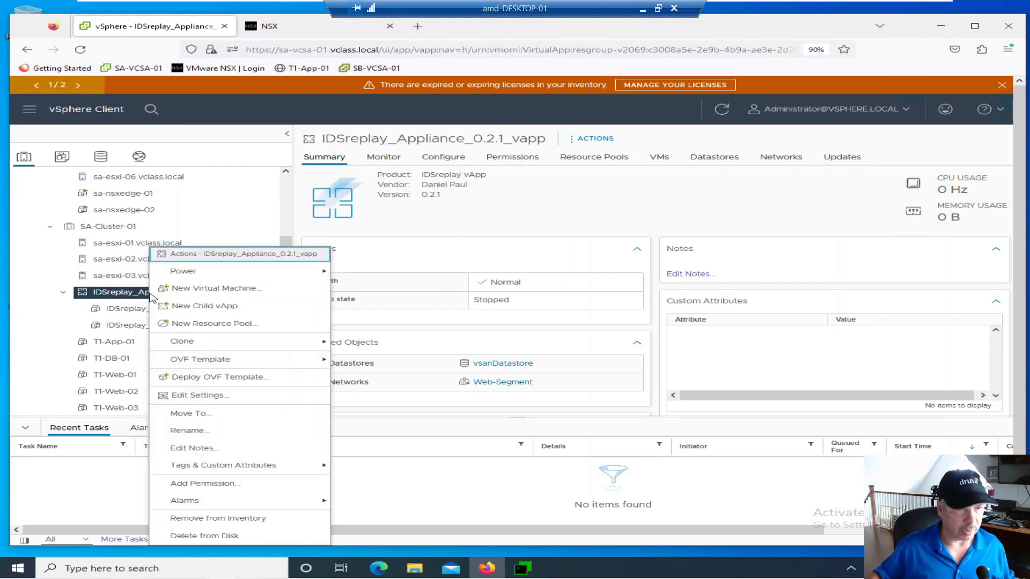
mouse_move(197, 278)
click(356, 269)
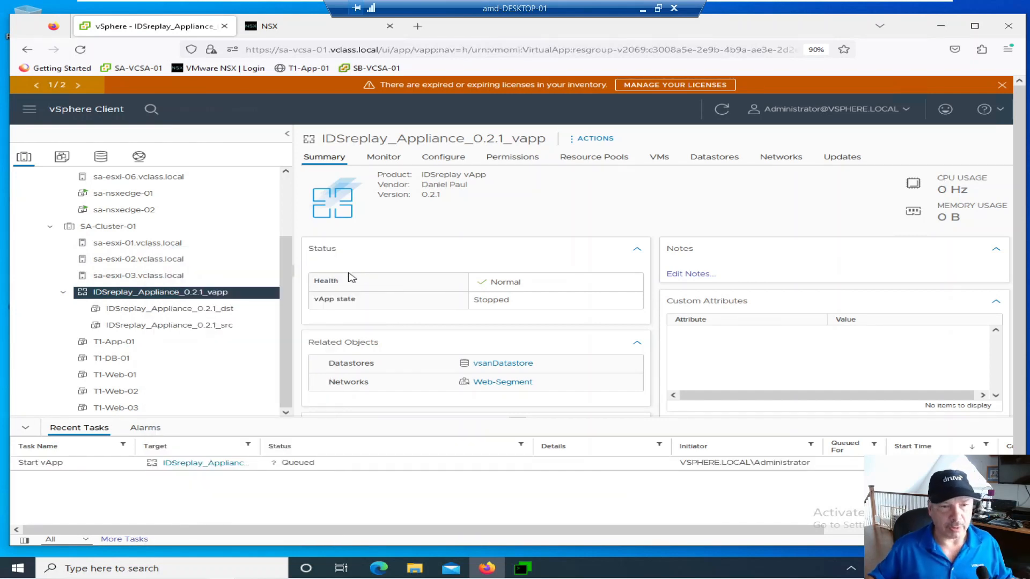
- Check the source and destination replay VMs and open the web console of IDSreplay_Appliance_0.2.1_src to examine the replay output
drag(289, 304, 333, 310)
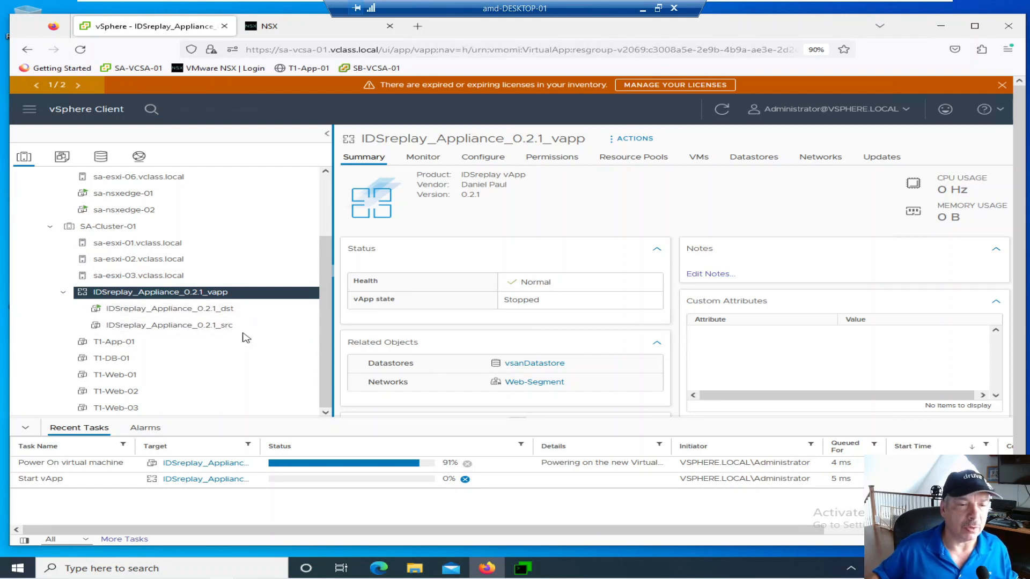
click(206, 328)
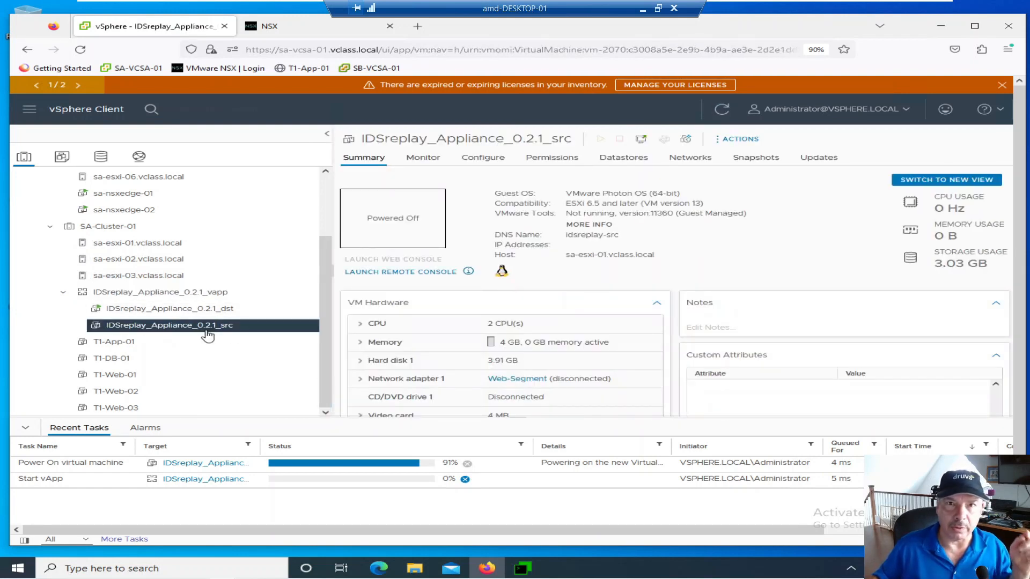
click(208, 311)
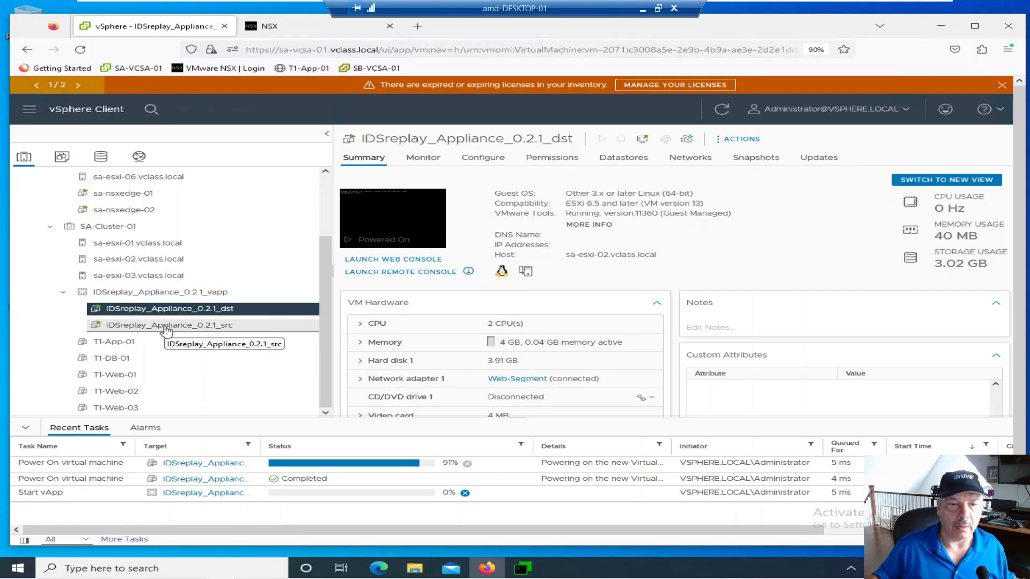
click(166, 326)
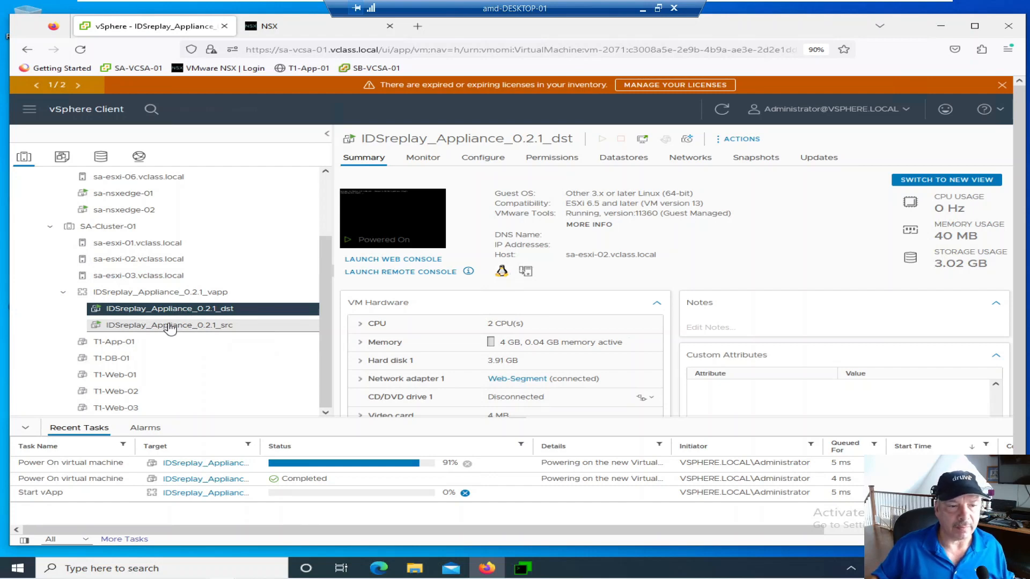
click(379, 260)
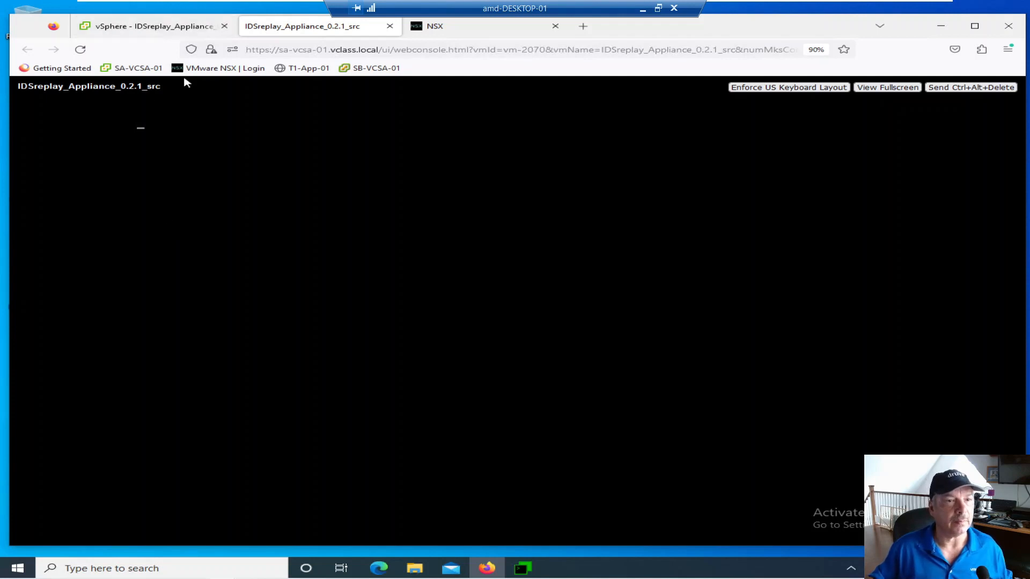
click(152, 27)
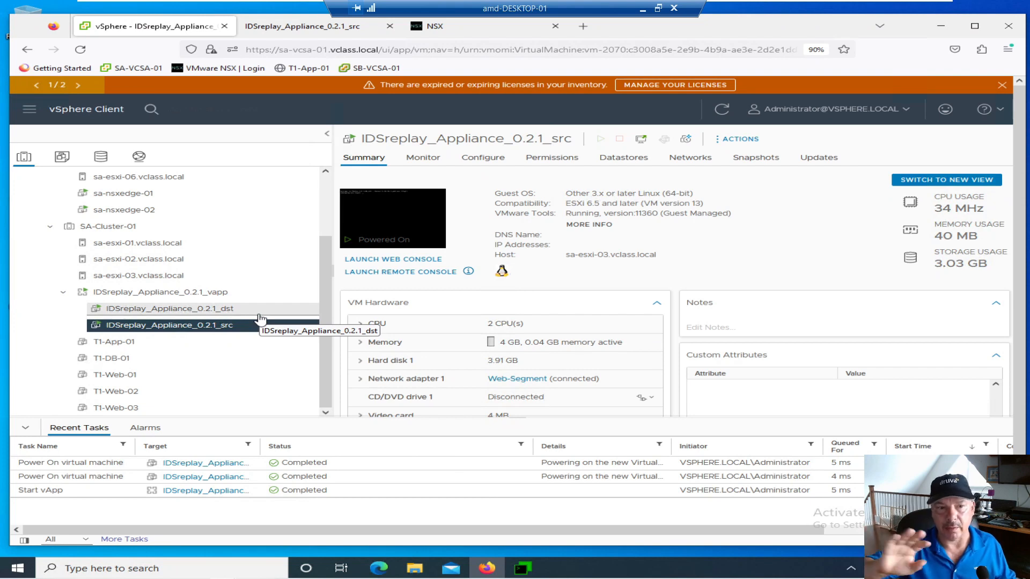
click(397, 260)
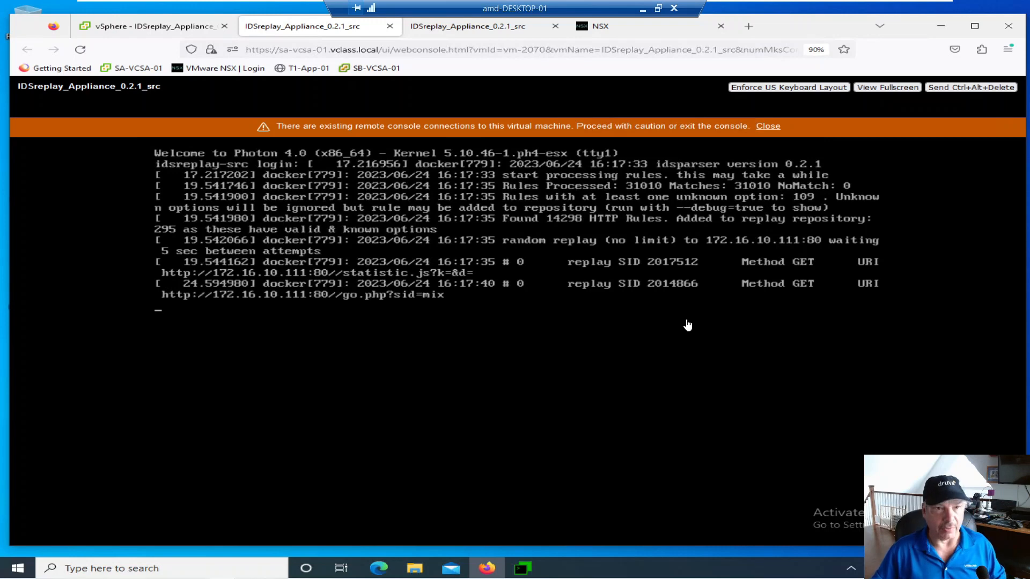
- Switch back to NSX, view the effective members of the IDS-Test group in the inventory, and close the member list
click(192, 26)
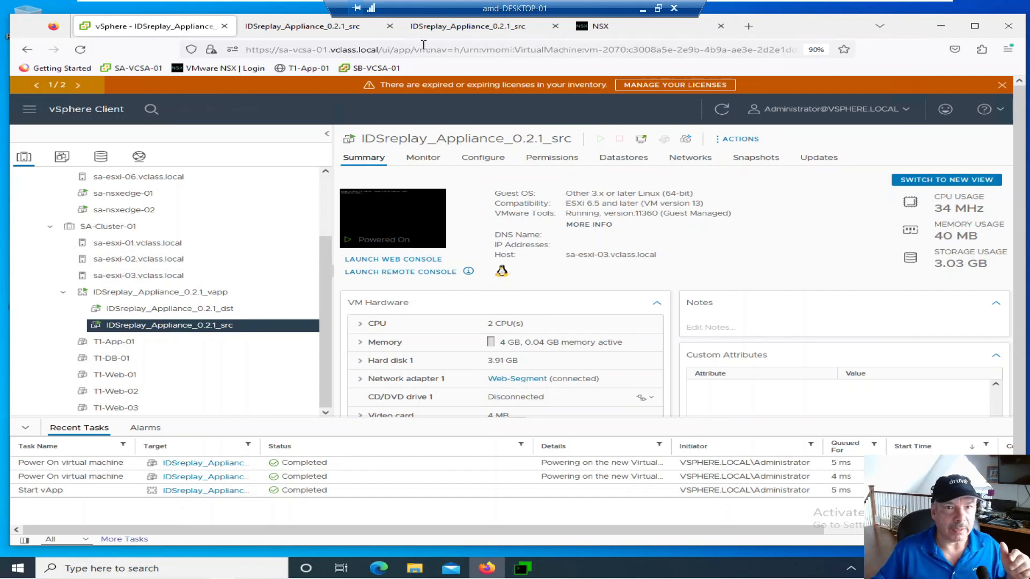
click(573, 31)
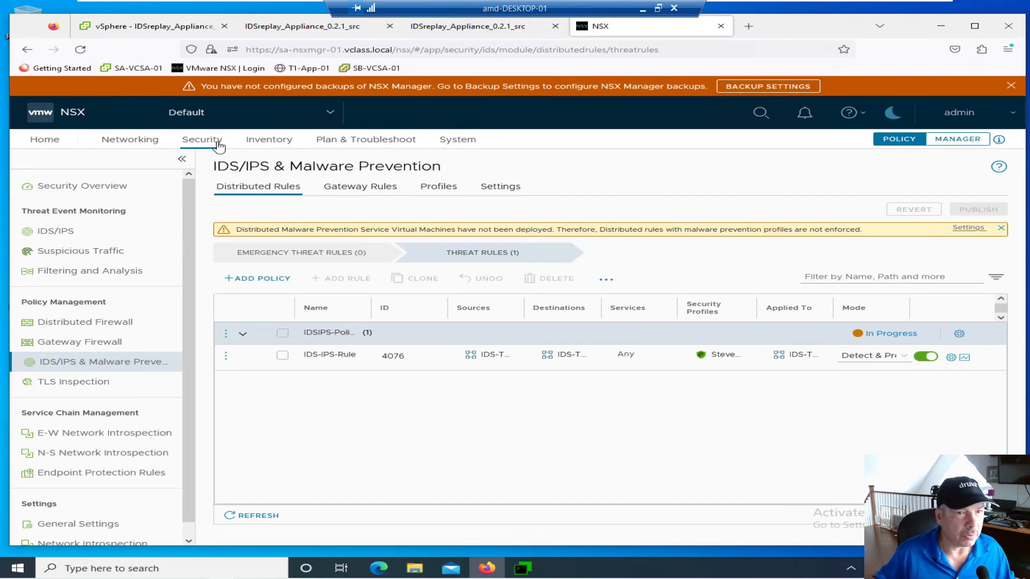
click(260, 143)
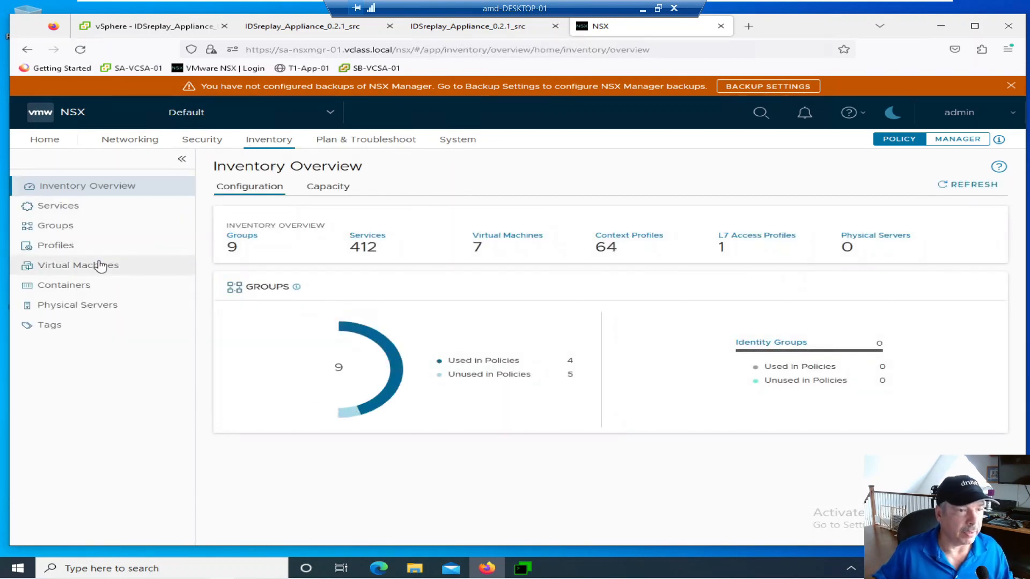
click(60, 227)
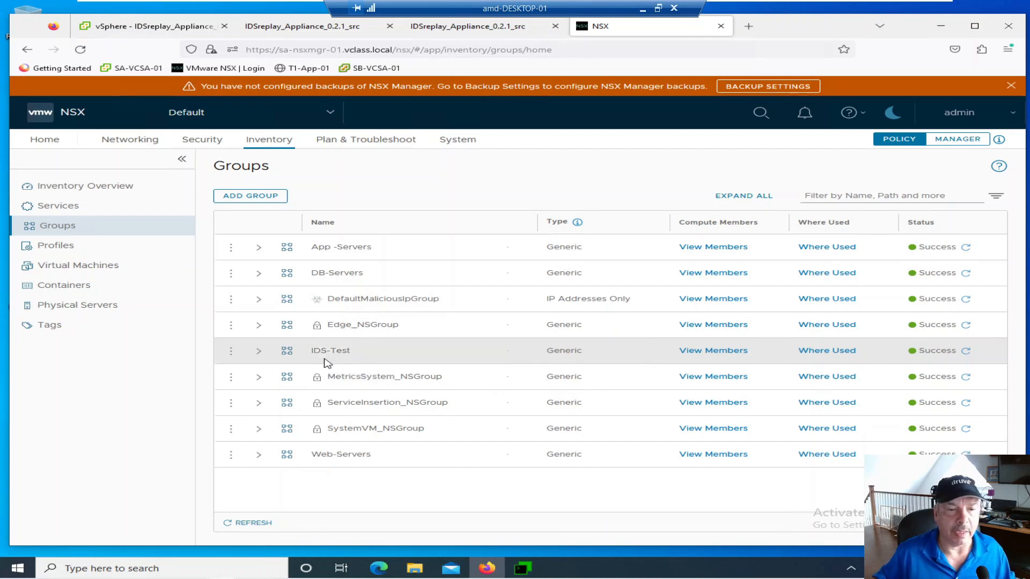
click(732, 352)
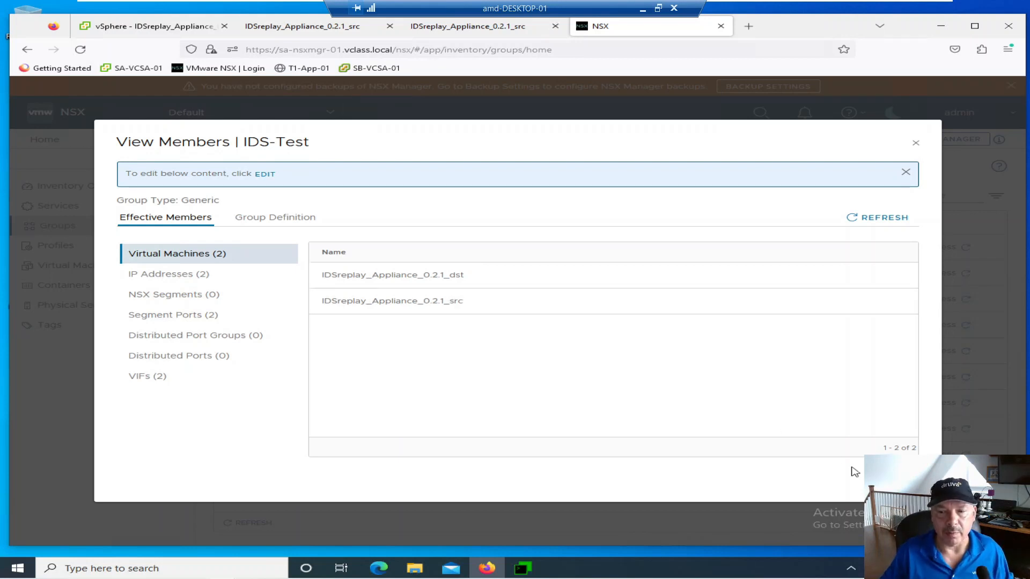
click(897, 478)
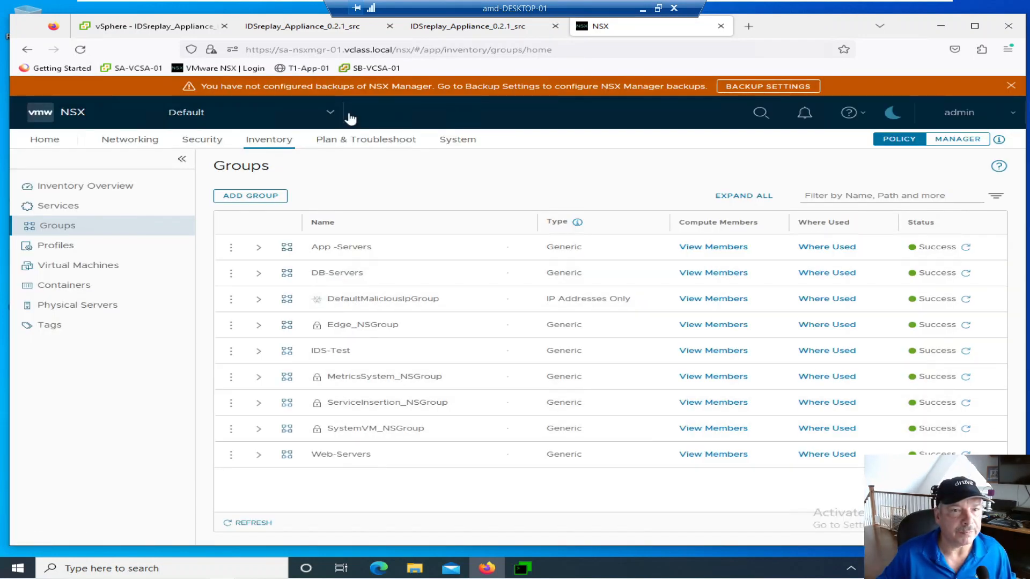
- Open the IDS/IPS threat event monitoring page under Security and refresh the intrusion attempts
click(202, 139)
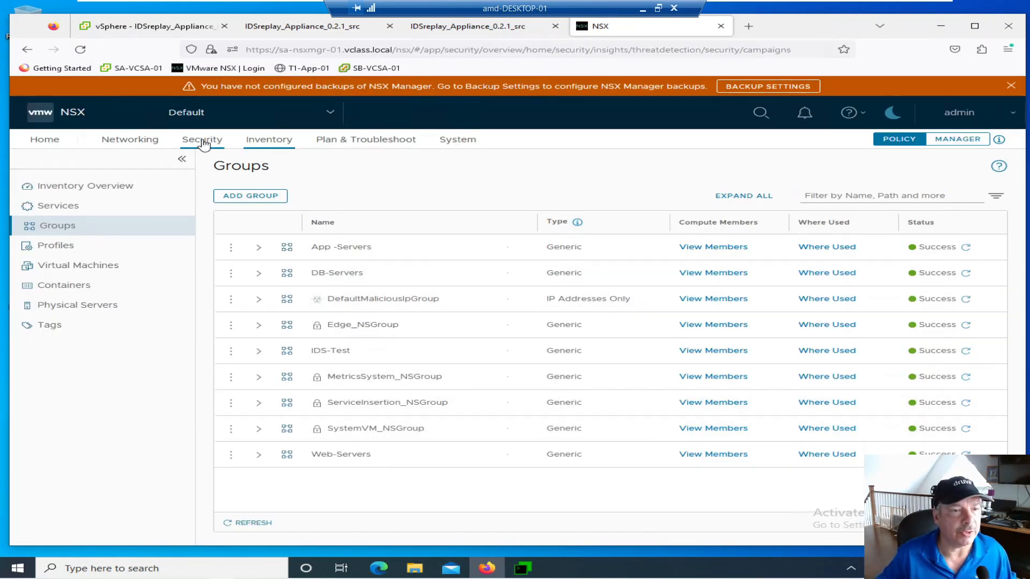
click(53, 231)
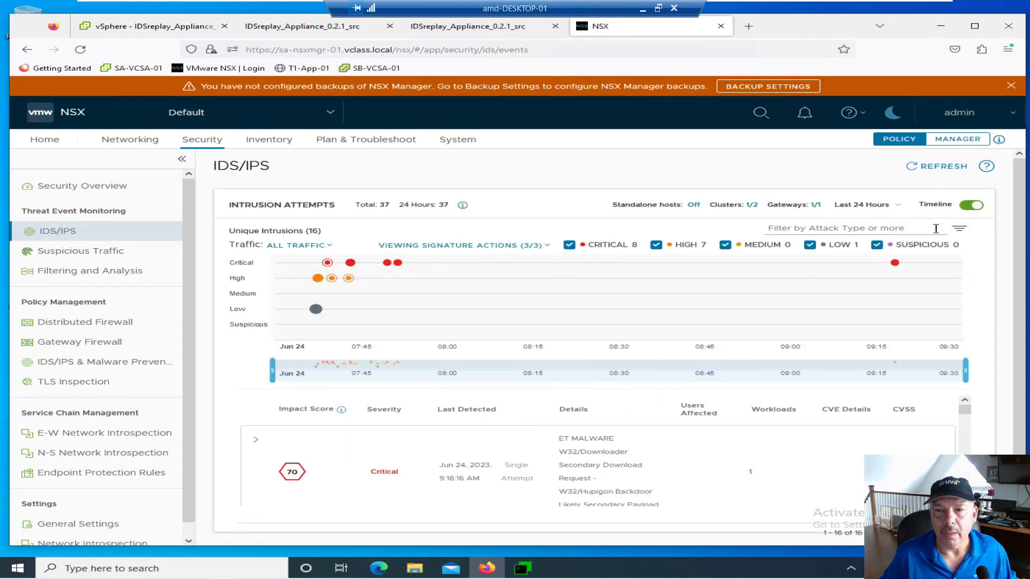
click(929, 167)
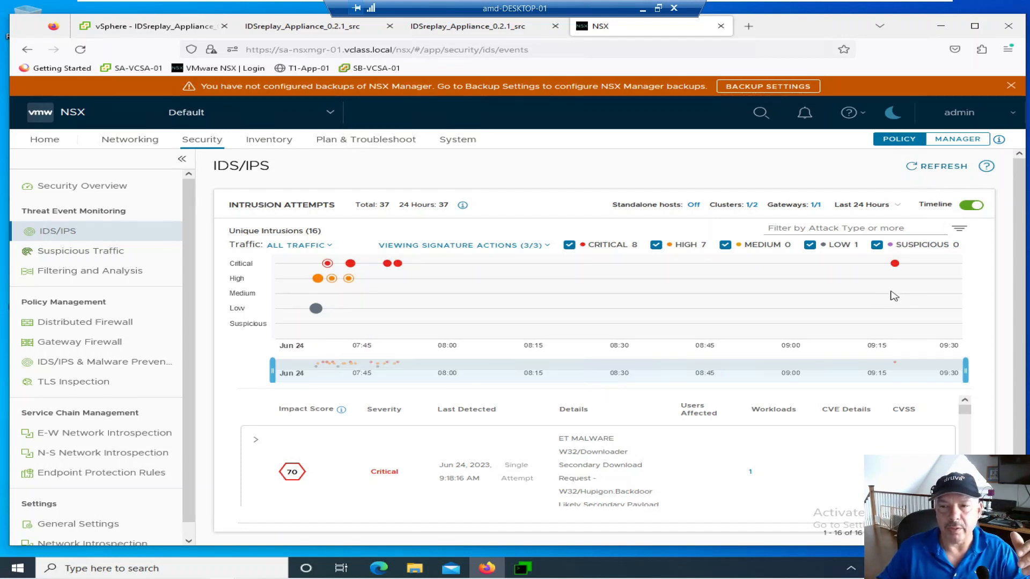
- Review the time range, traffic type and signature action filter options without changing them, and refresh the intrusion attempts
click(869, 205)
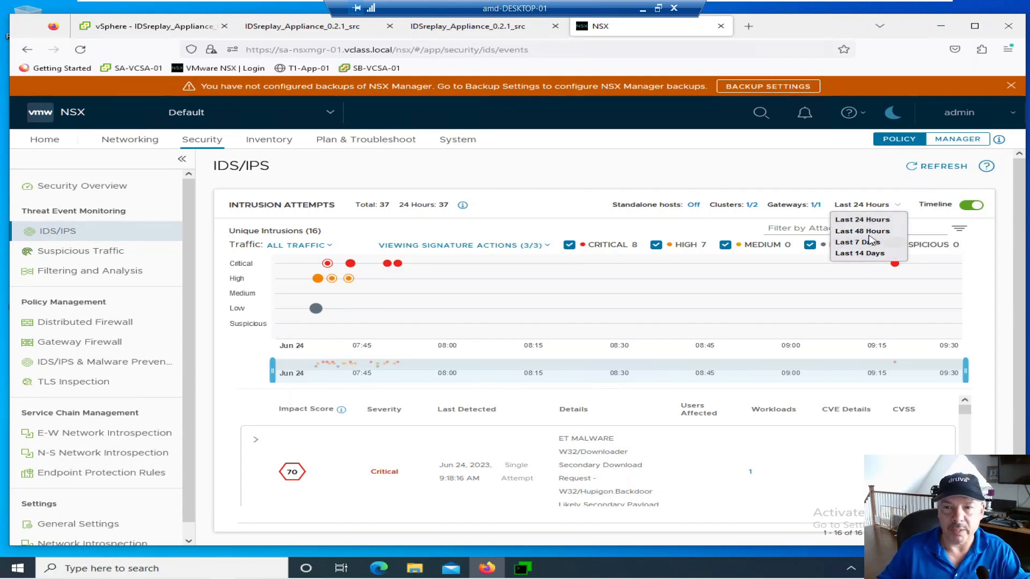
click(865, 186)
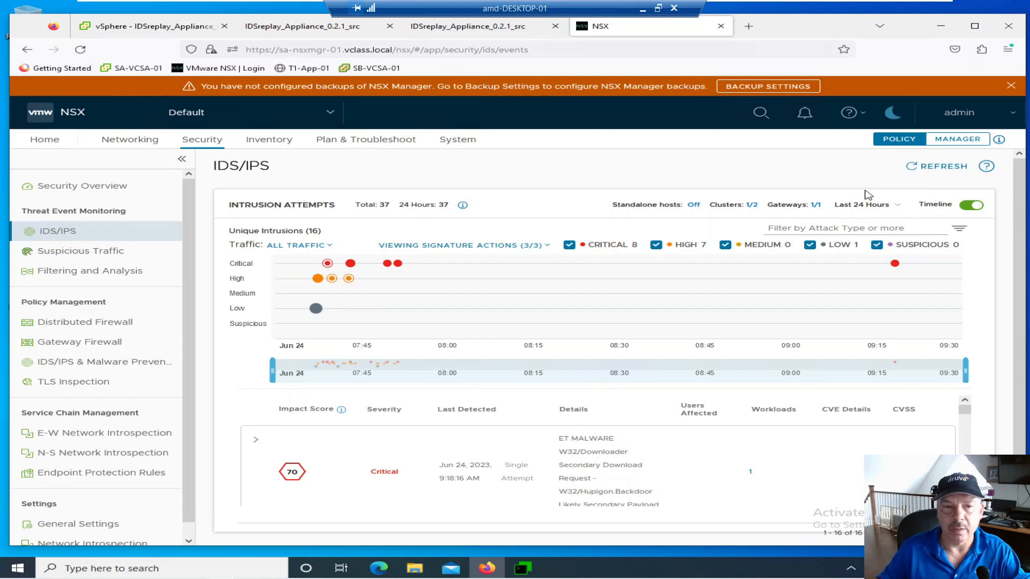
click(327, 248)
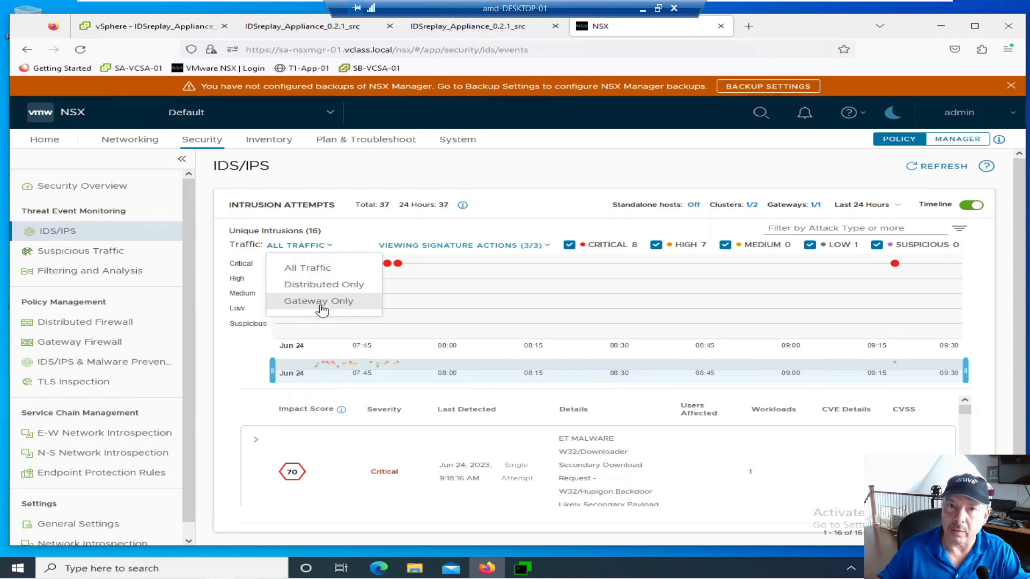
click(392, 223)
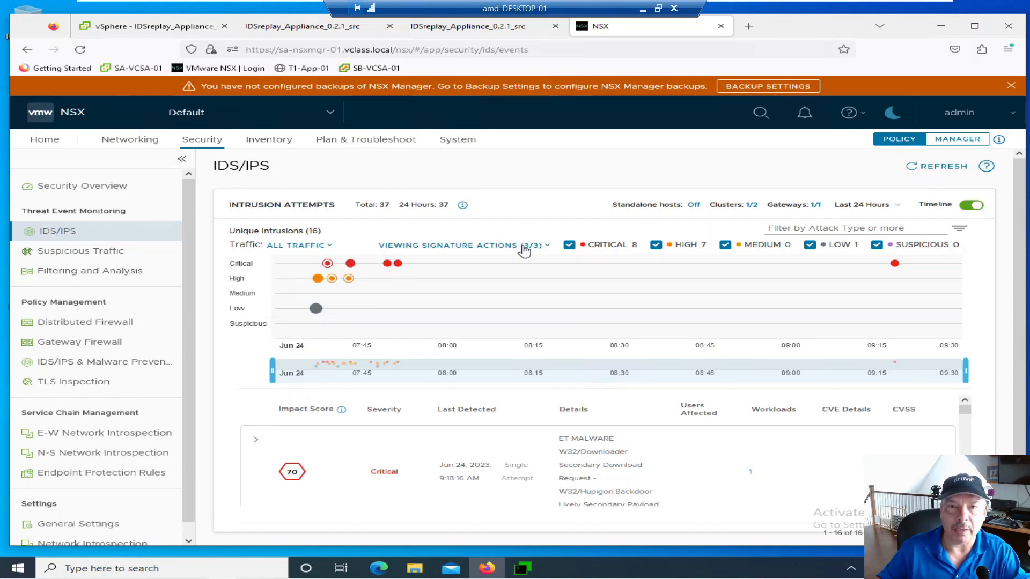
click(524, 250)
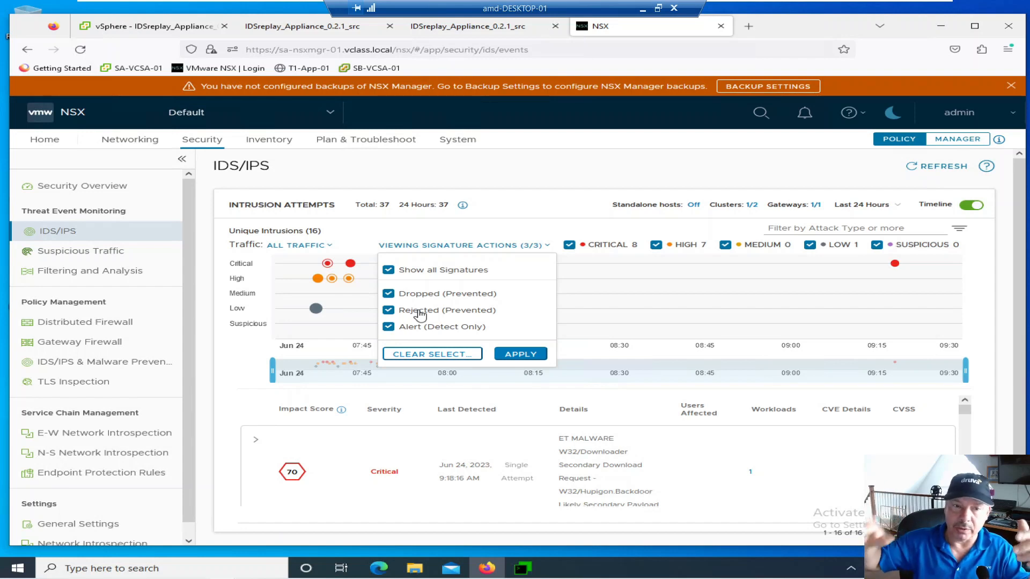
click(659, 313)
click(952, 169)
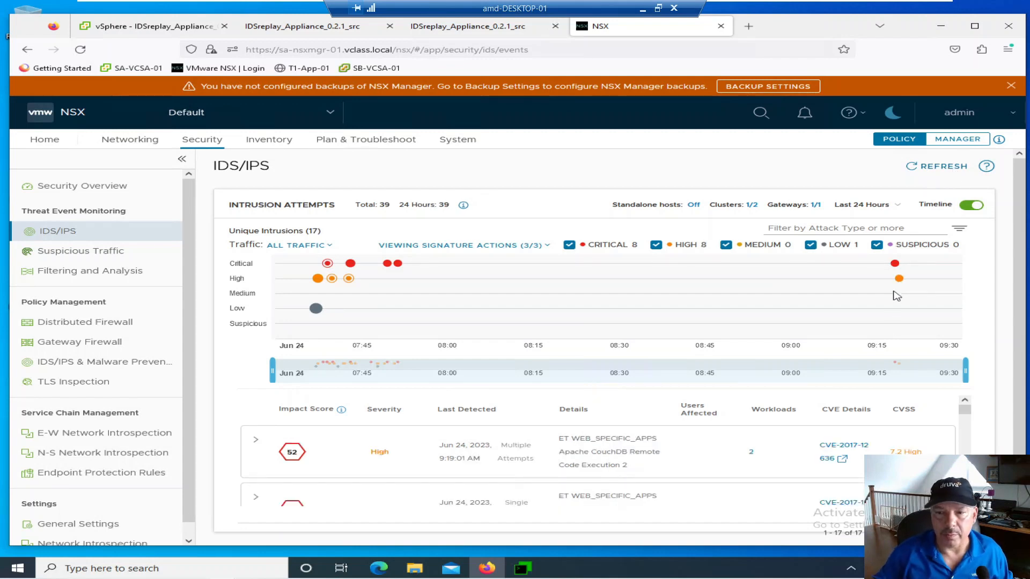
- Open the latest High-severity Apache CouchDB intrusion from the timeline, check its impact score and CVE-2017-12636 record, and close the CVE page
mouse_move(899, 279)
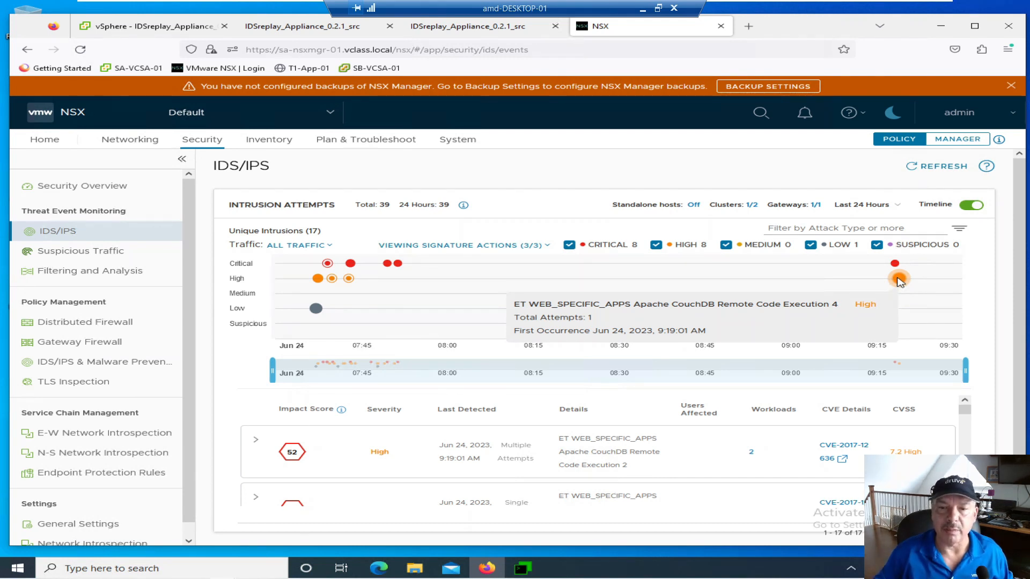
click(900, 280)
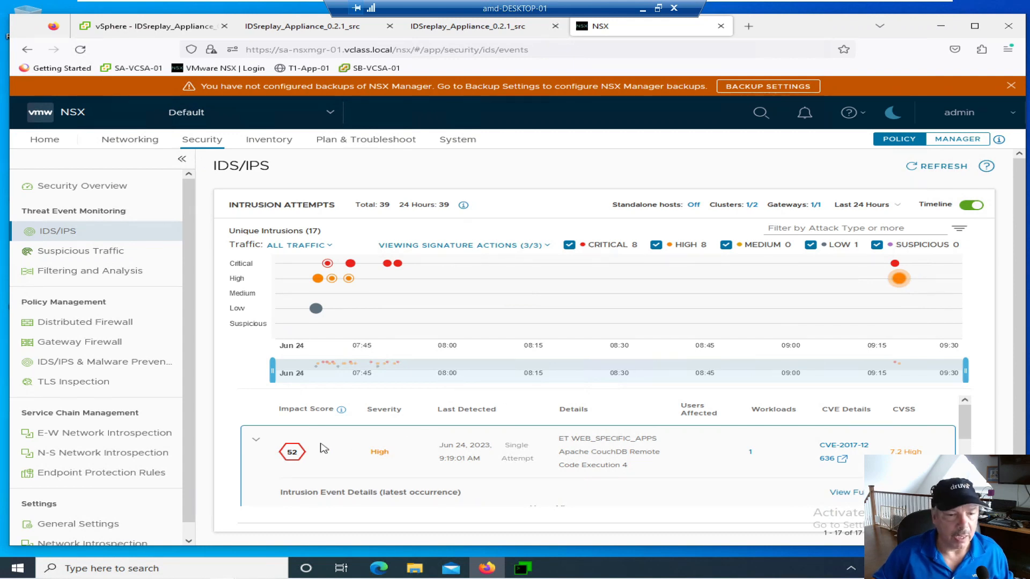
mouse_move(290, 457)
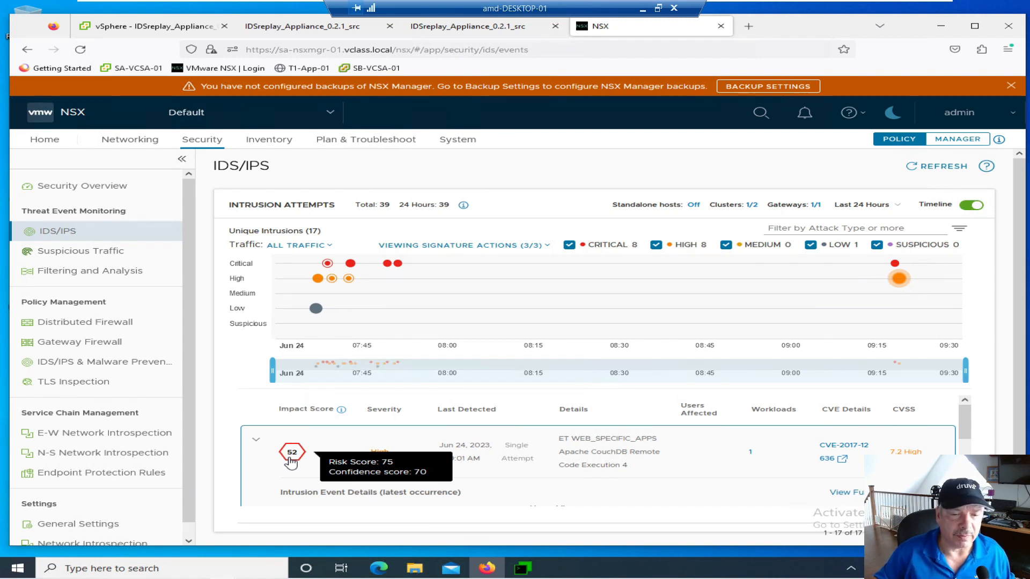
mouse_move(342, 413)
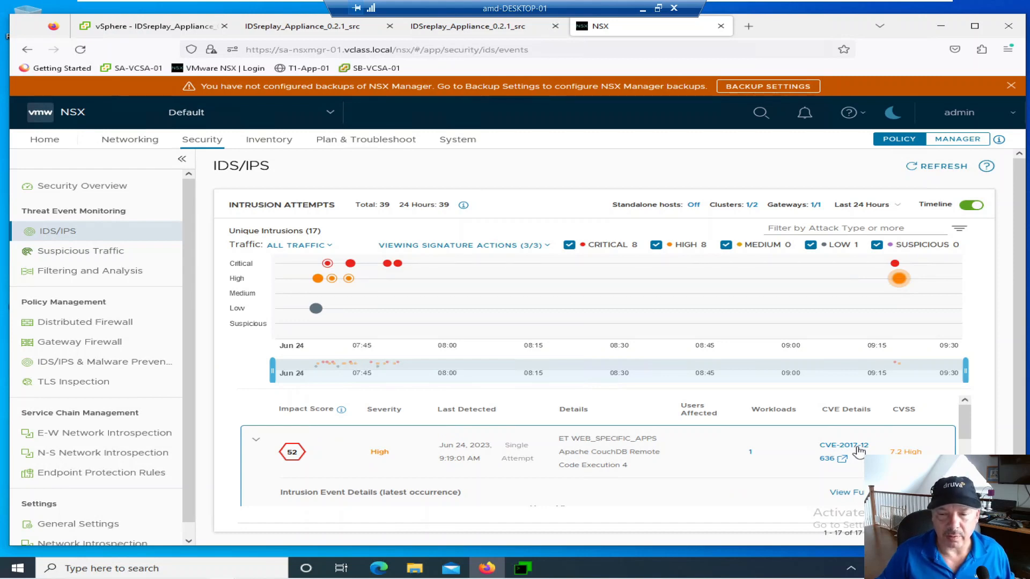
click(841, 461)
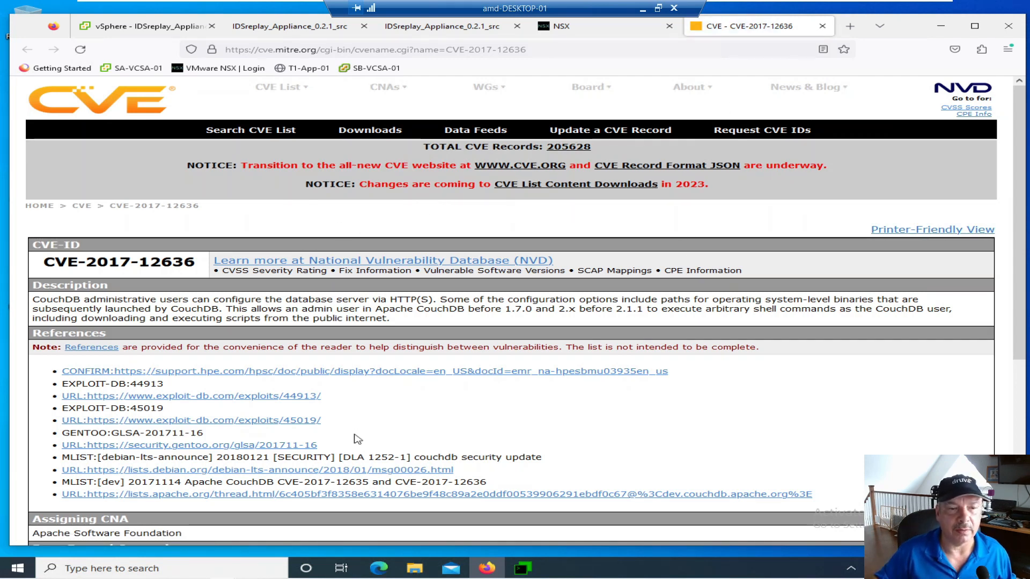
click(822, 26)
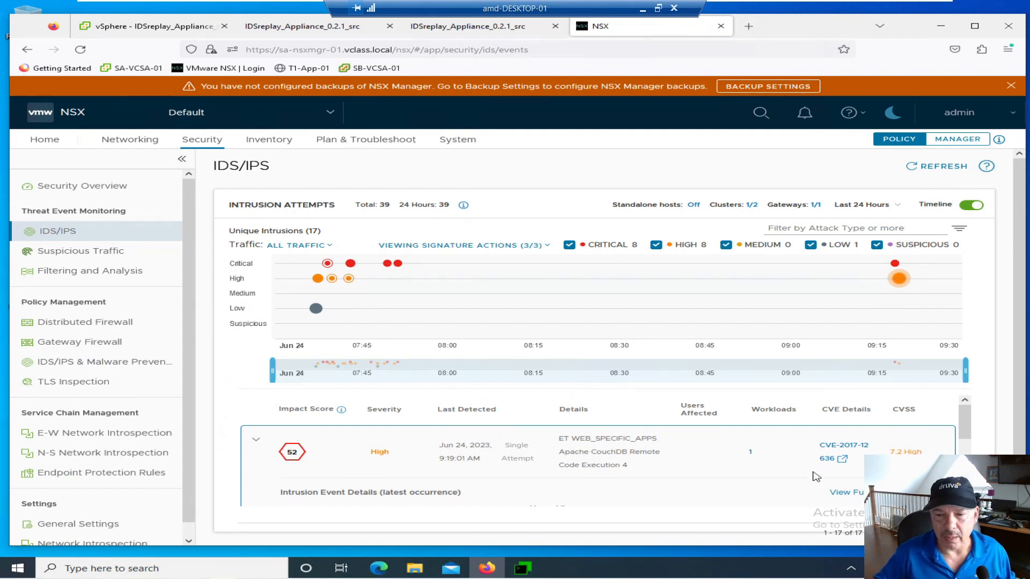
- Examine the CouchDB intrusion's event details, including source, target, attack type, signature ID and intrusion activity
scroll(818, 473, down, 1)
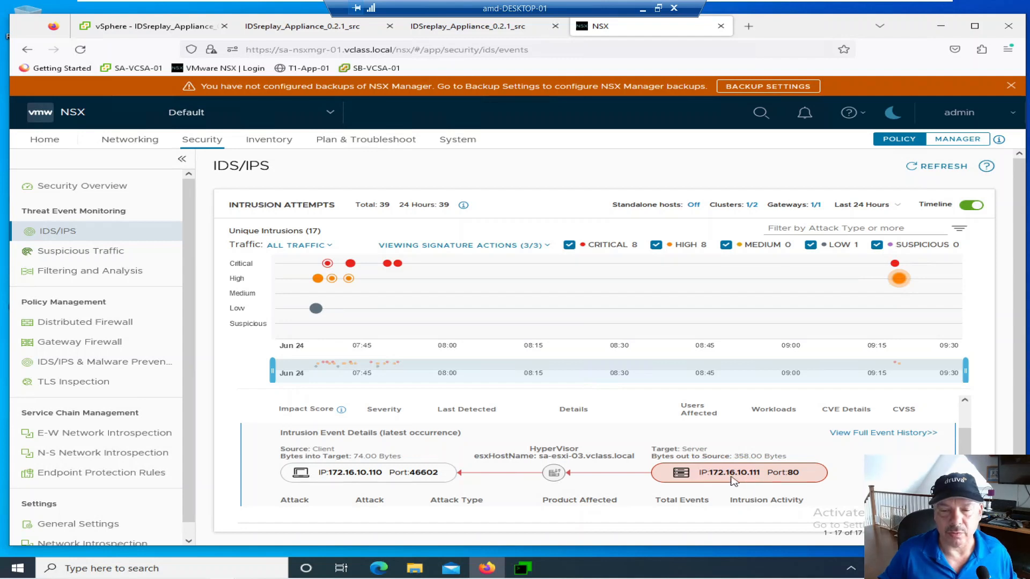
scroll(733, 480, down, 1)
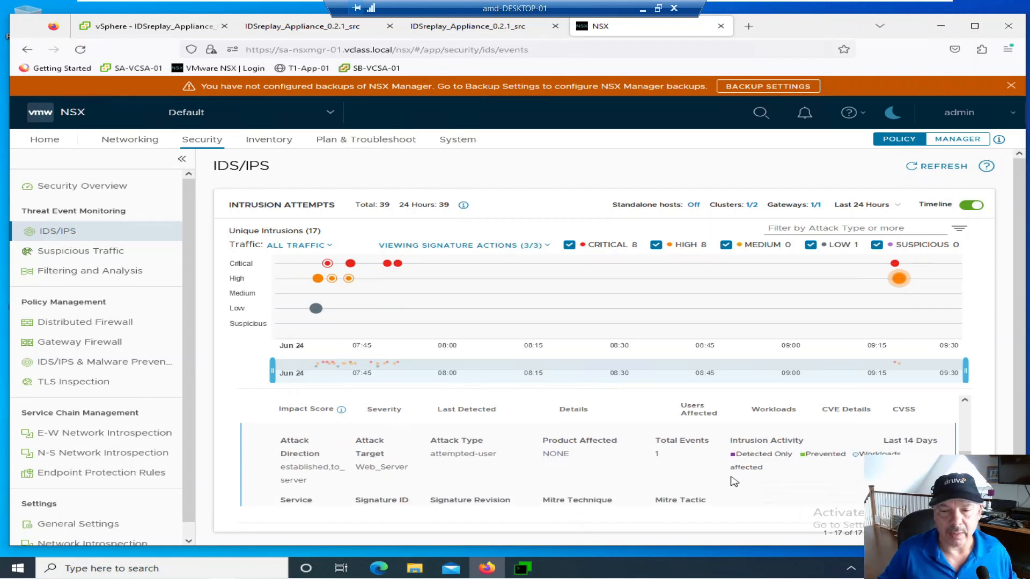
scroll(545, 465, down, 1)
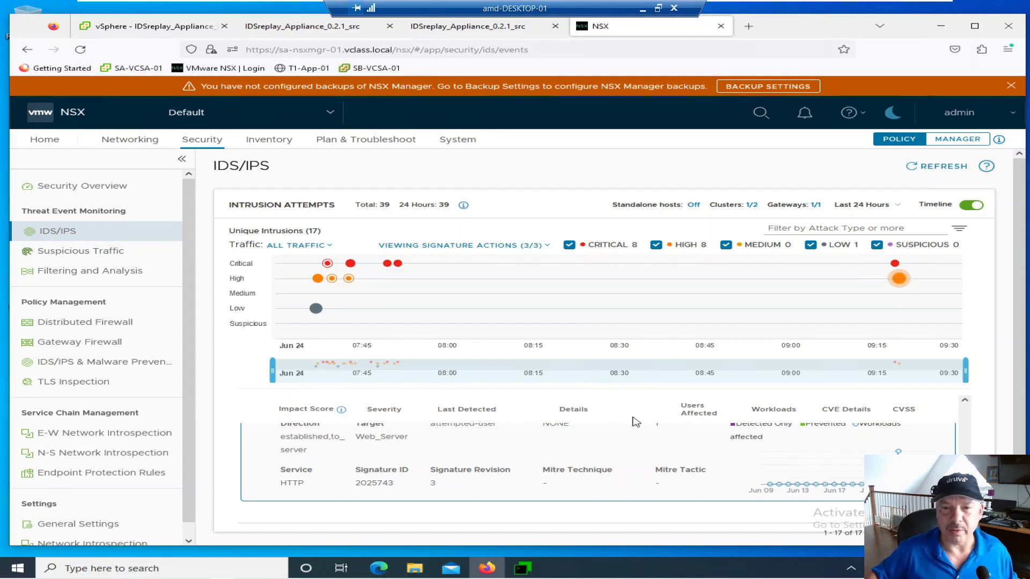
scroll(726, 440, up, 1)
scroll(746, 460, up, 2)
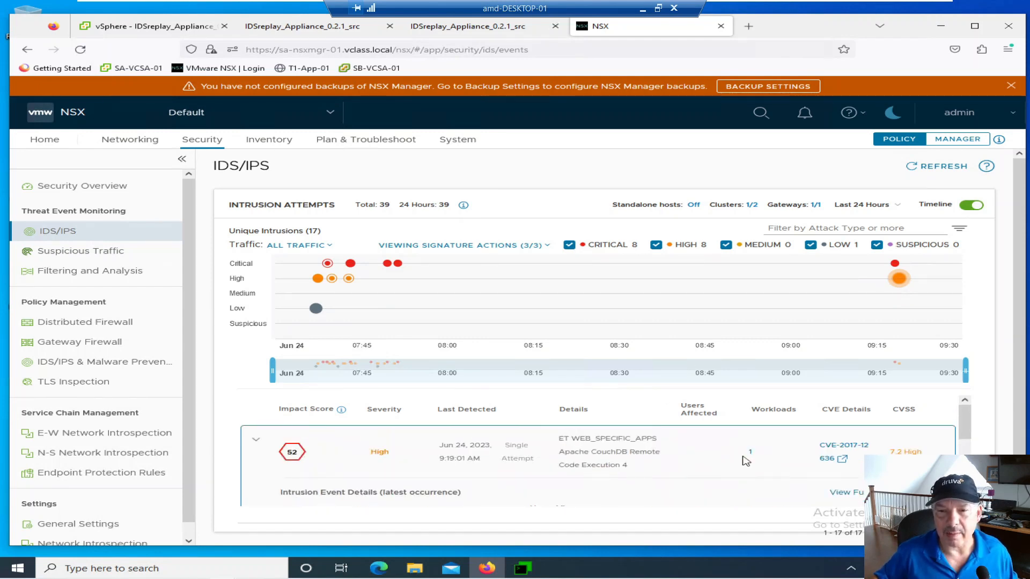
- Open the latest Critical intrusion's details, view its Command and Control tactic on the MITRE ATT&CK site, and return to NSX
click(899, 266)
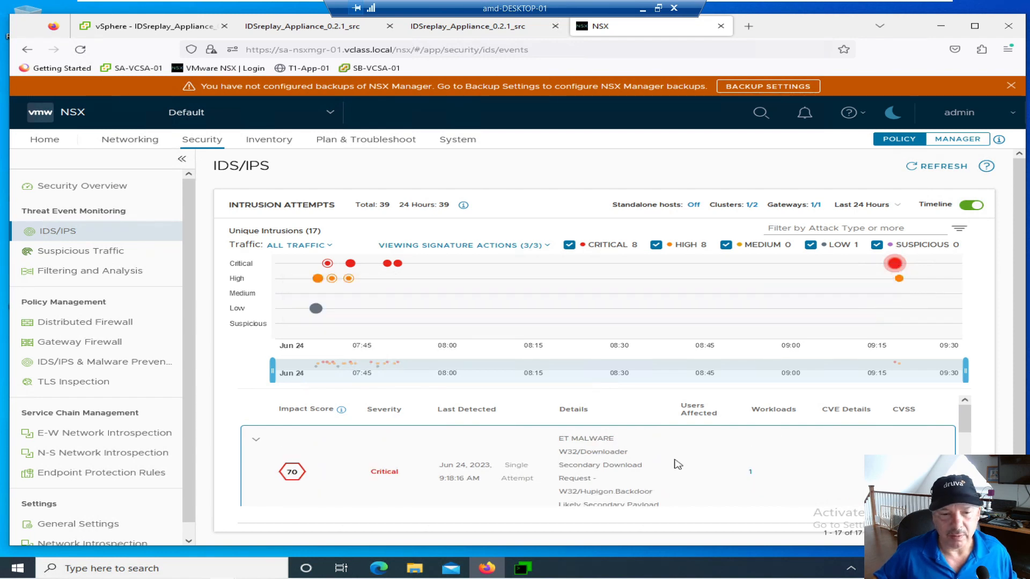
scroll(678, 464, down, 5)
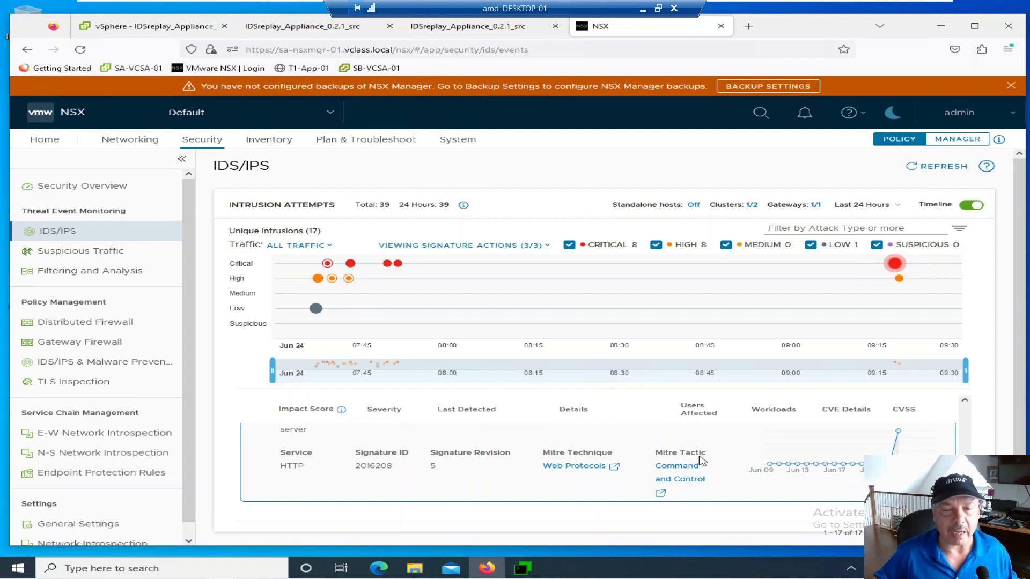
click(661, 495)
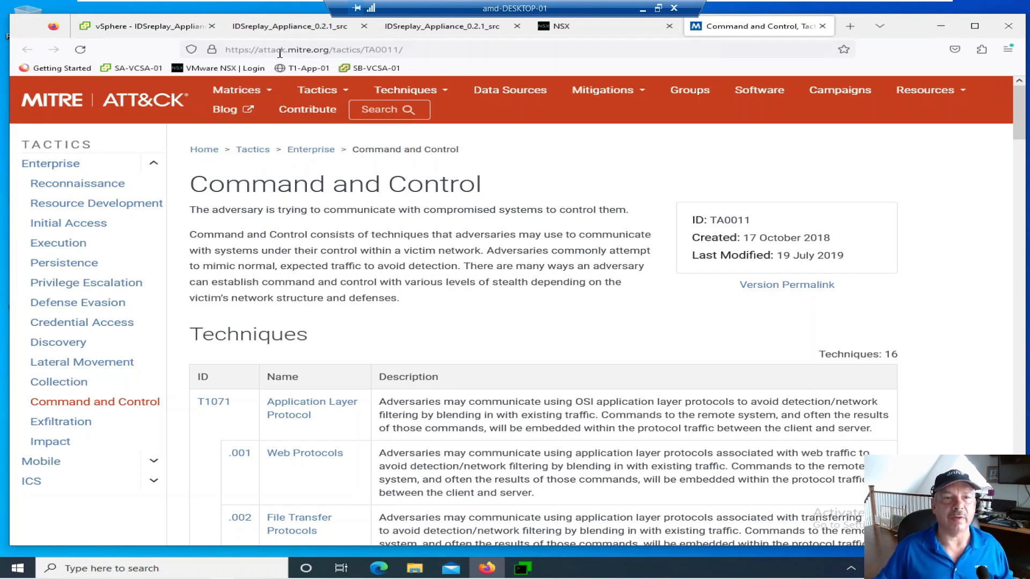
drag(259, 48, 327, 49)
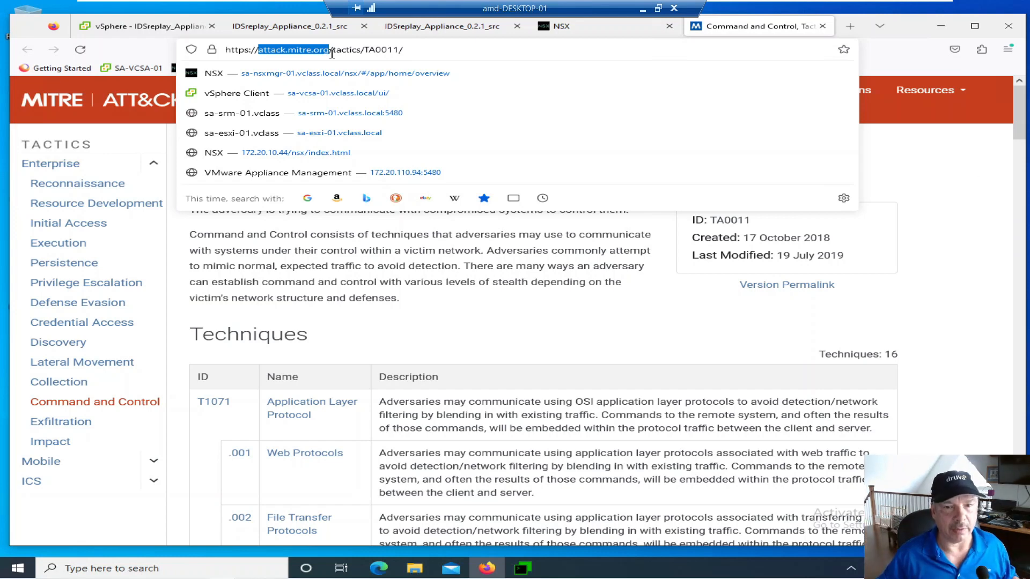
click(465, 351)
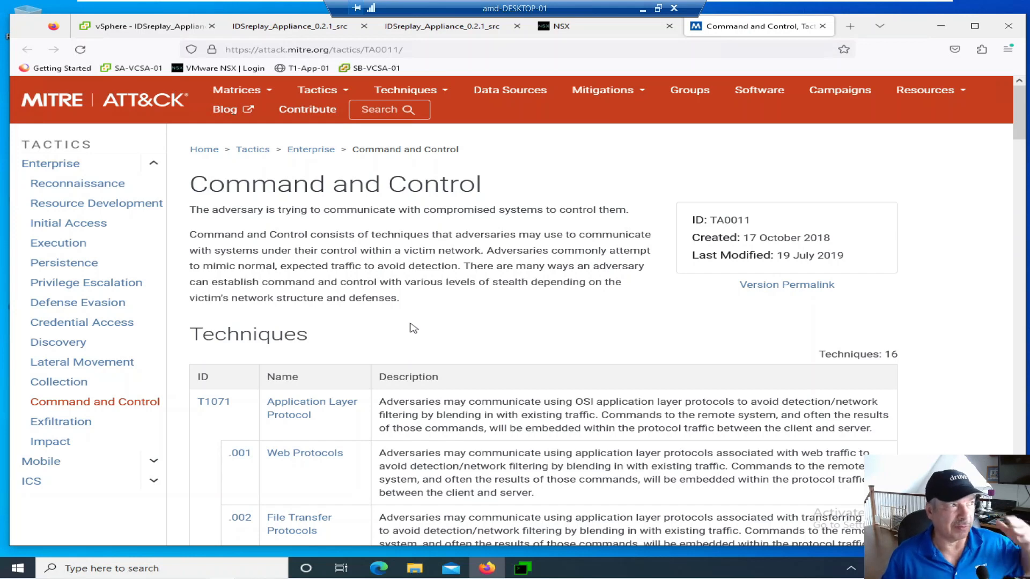
click(433, 31)
click(597, 34)
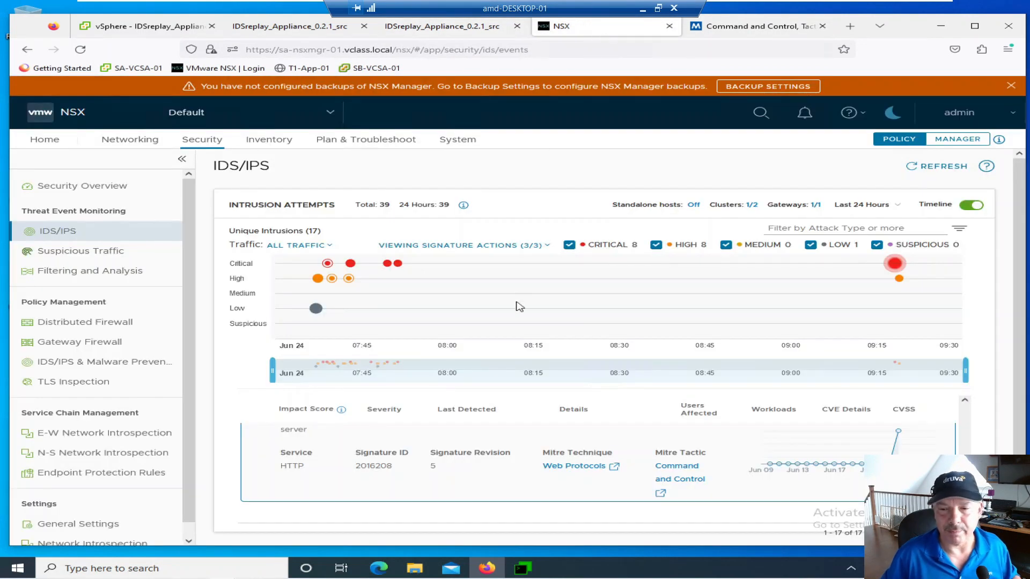
- Hide the intrusion timeline to view the Critical malware event's full details, and collapse the event
scroll(556, 421, down, 1)
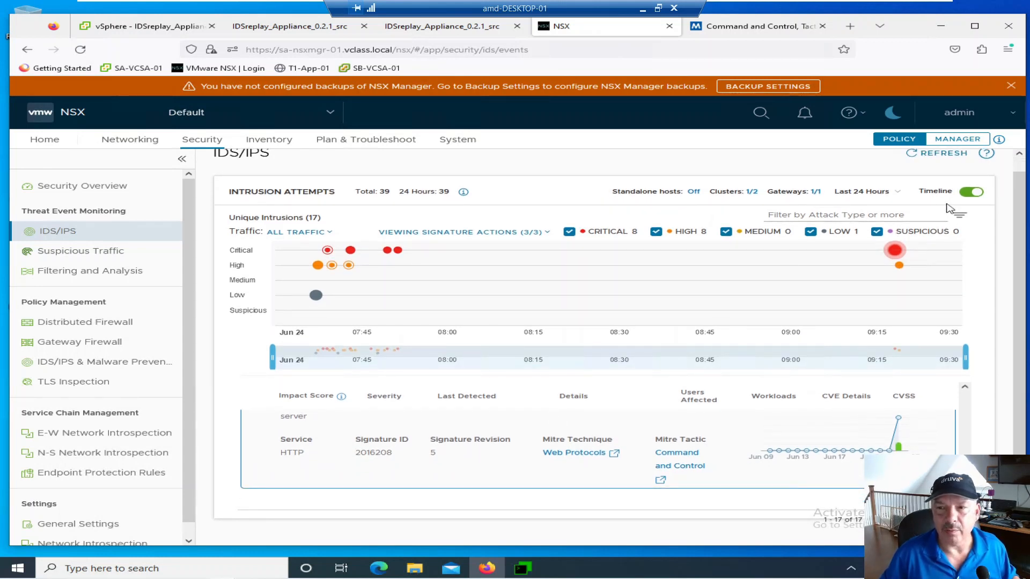
click(970, 192)
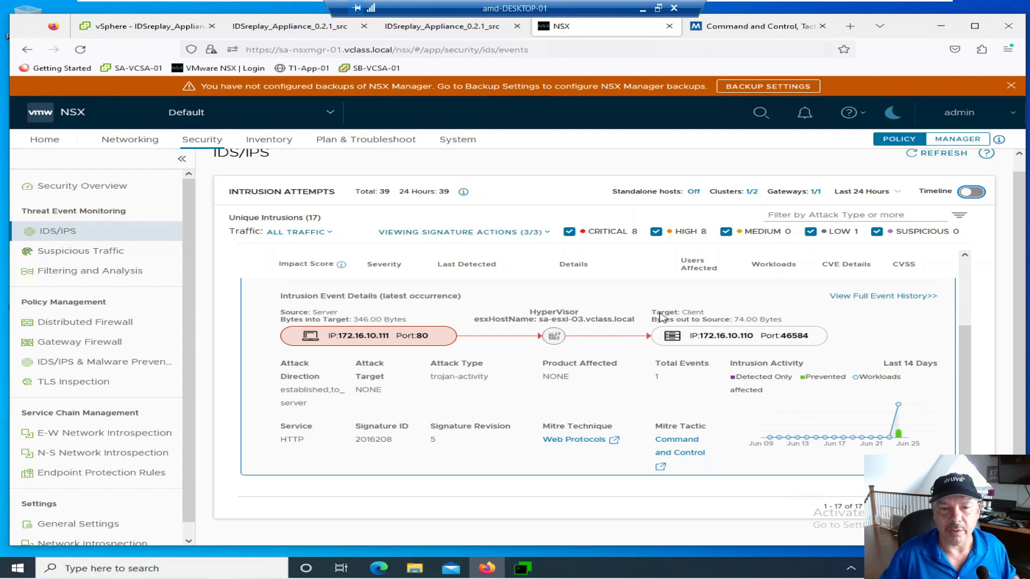
drag(967, 363, 967, 267)
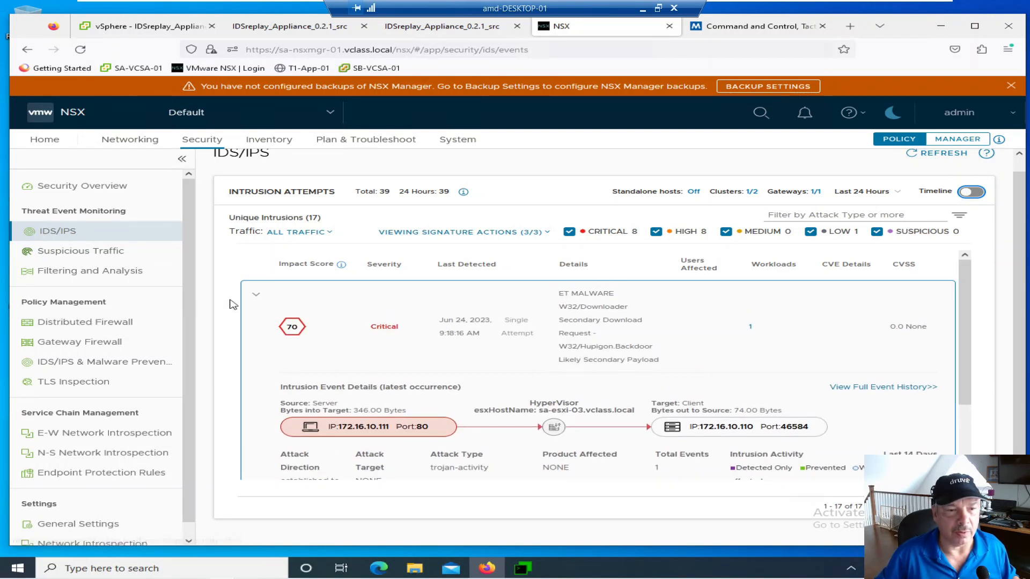
click(256, 296)
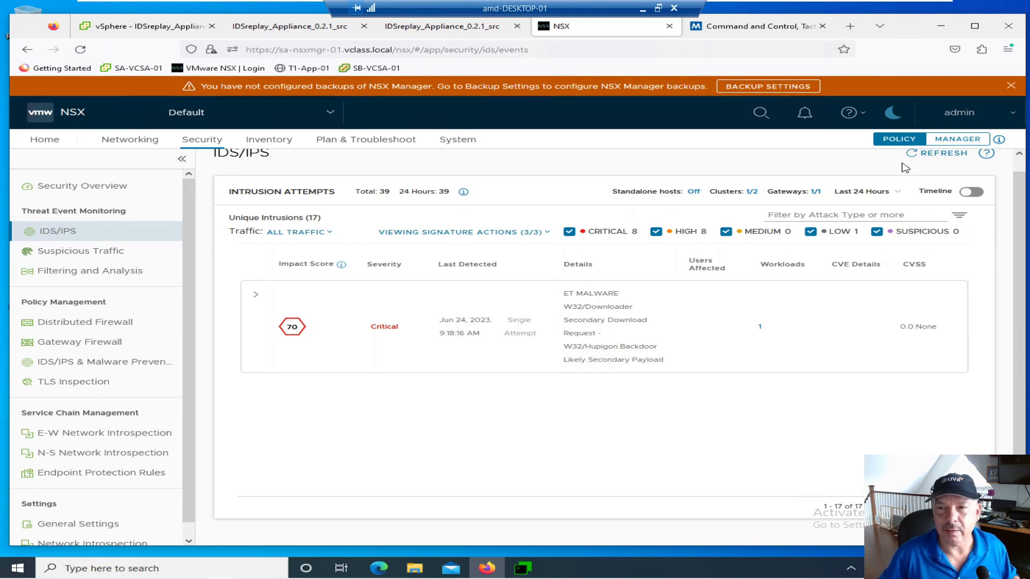
- Refresh and review the list of intrusion attempts and the signature action filter, and turn the timeline back on
click(926, 155)
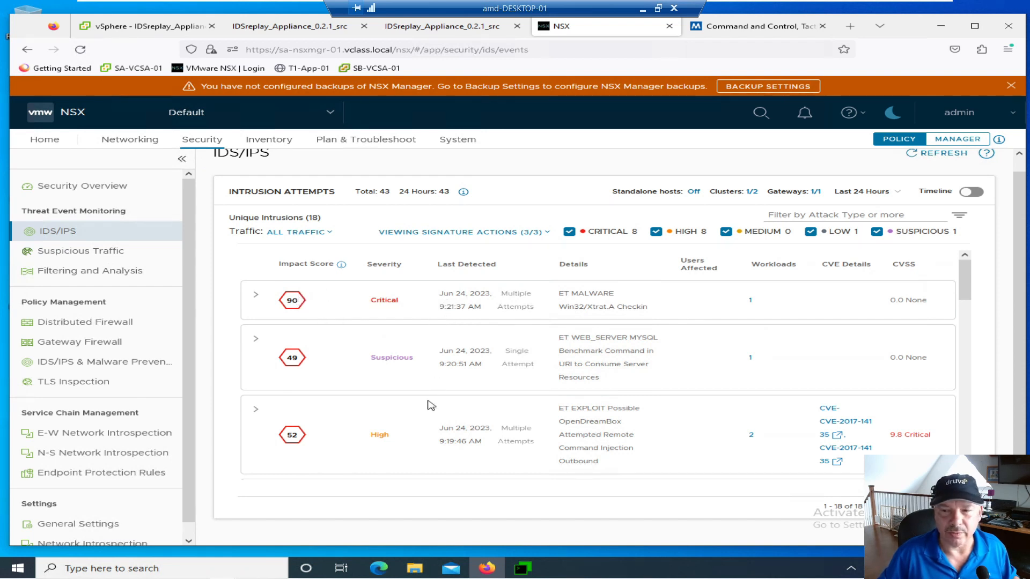
scroll(431, 406, down, 2)
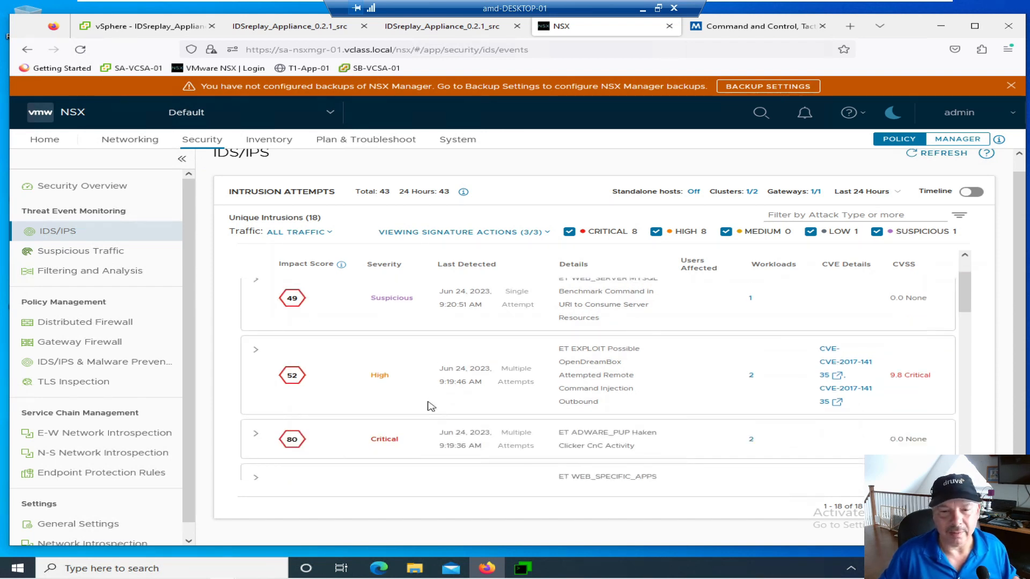
scroll(432, 406, down, 4)
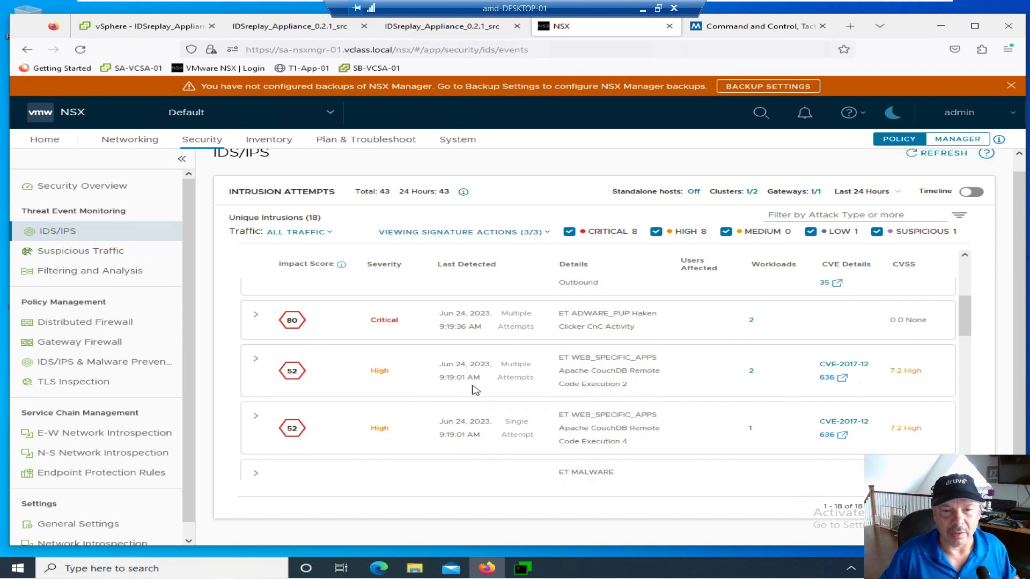
scroll(475, 386, up, 6)
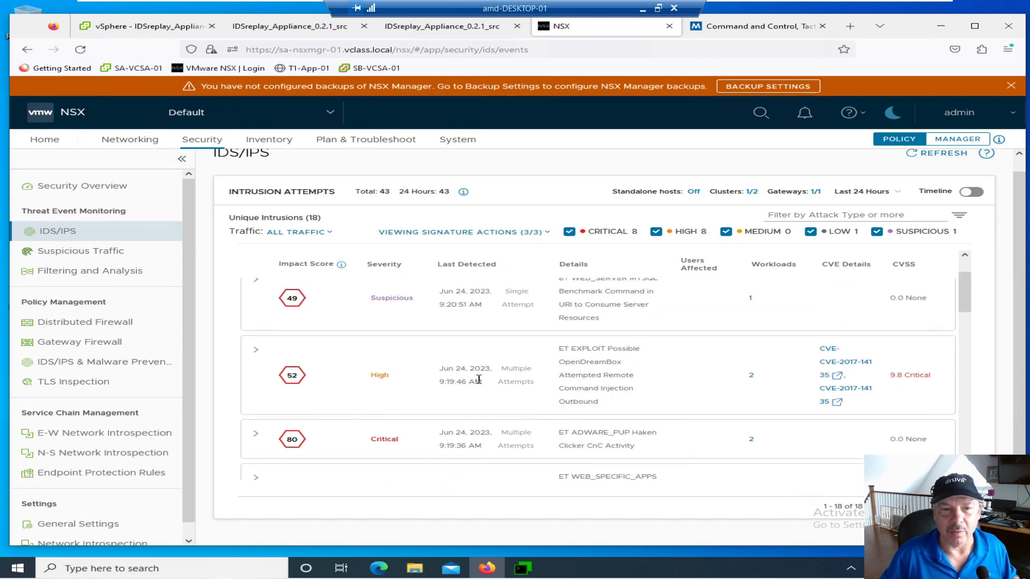
click(460, 236)
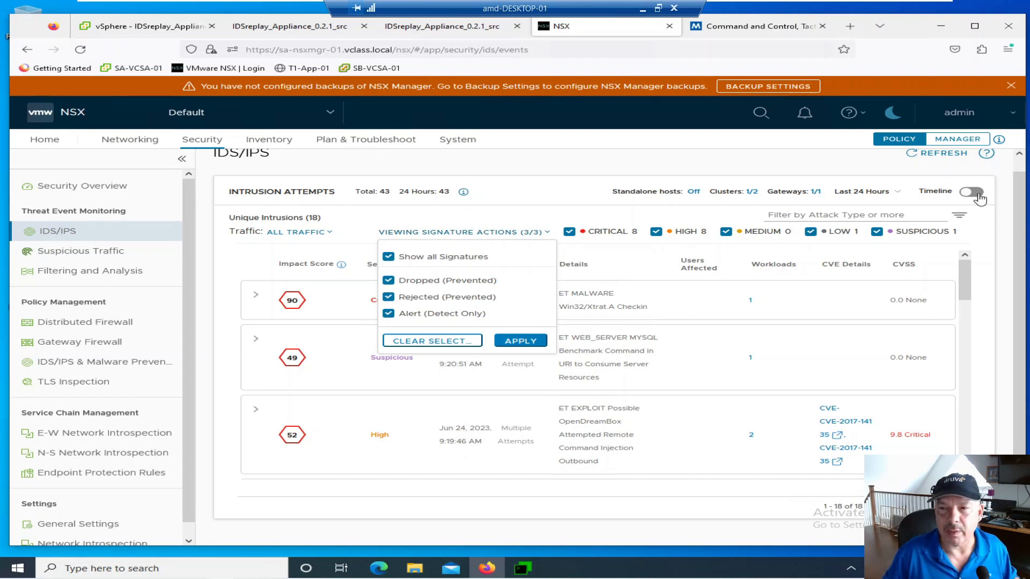
click(968, 193)
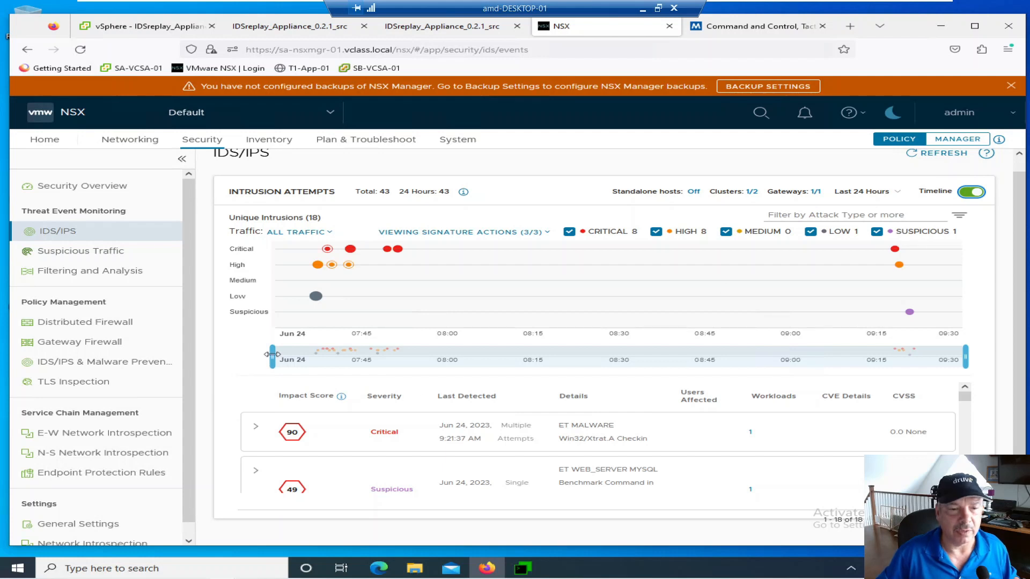
- Narrow the intrusion timeline to roughly 08:30–08:50, and extend its end back to 09:30
drag(276, 359, 623, 361)
drag(962, 354, 746, 358)
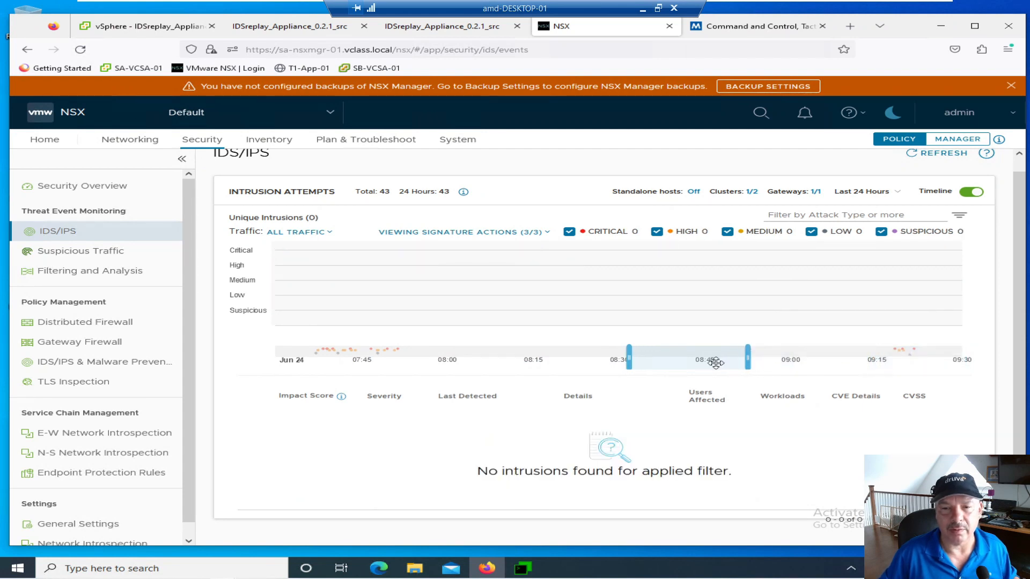
drag(748, 359, 965, 356)
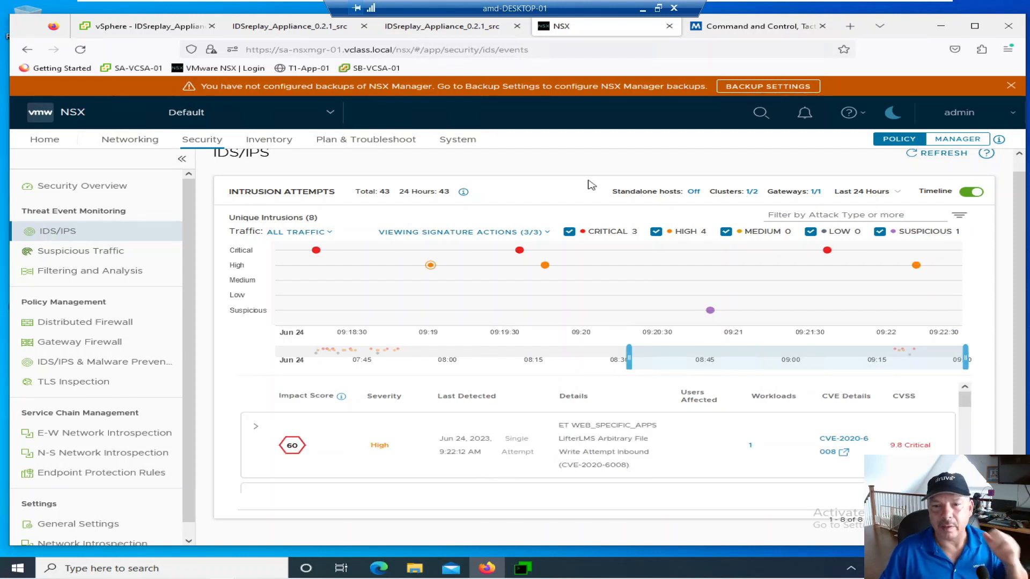
- Filter the intrusions to the Dropped and Rejected signature actions, and try to extend the timeline range back to its start
click(472, 233)
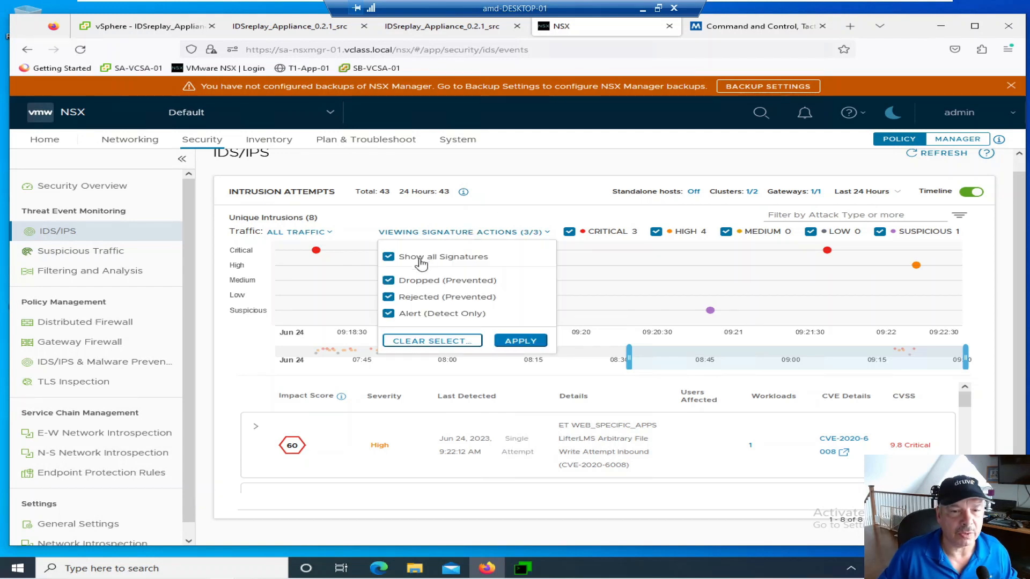
click(421, 259)
click(388, 281)
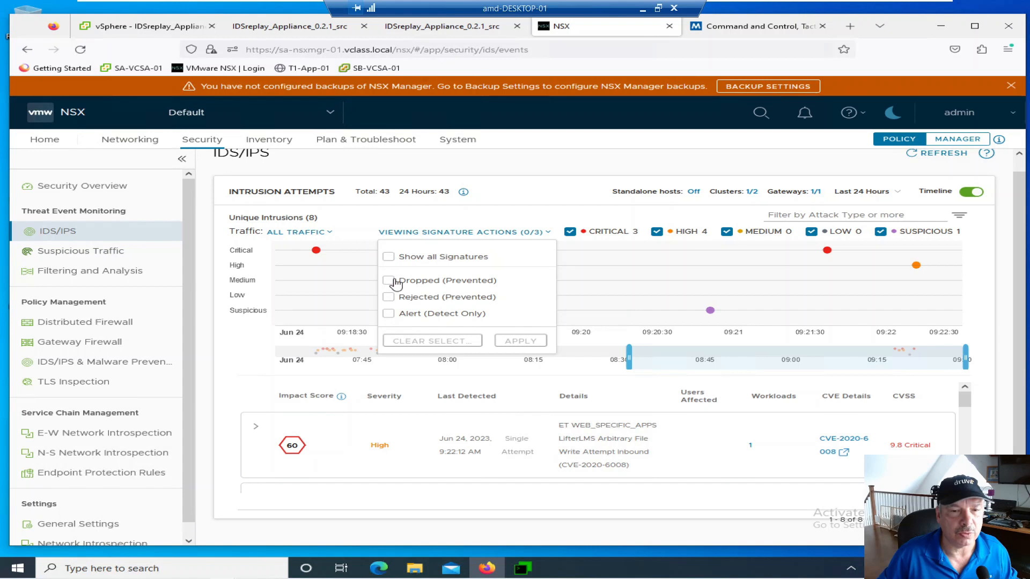
click(388, 296)
click(534, 344)
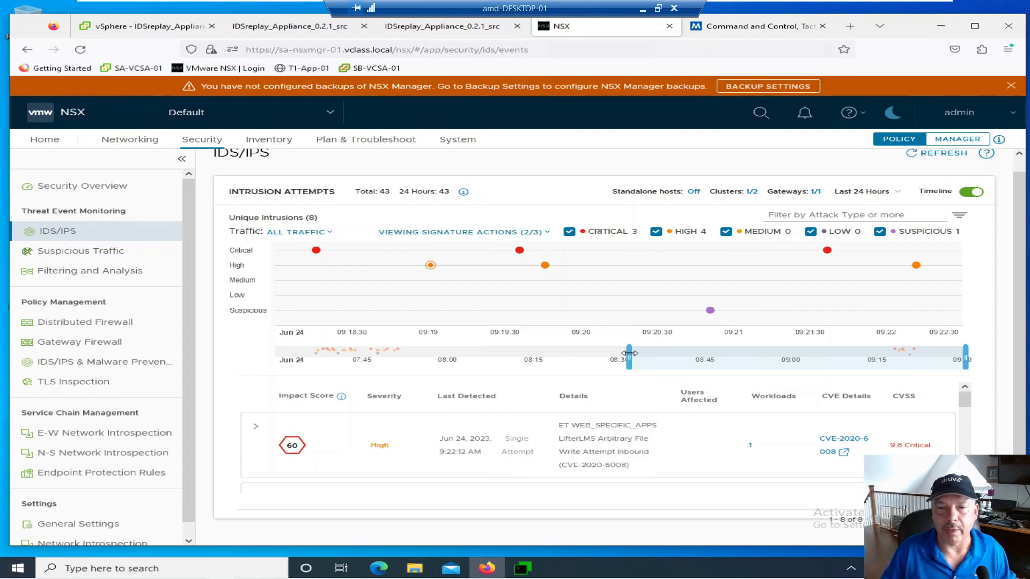
drag(629, 357, 239, 351)
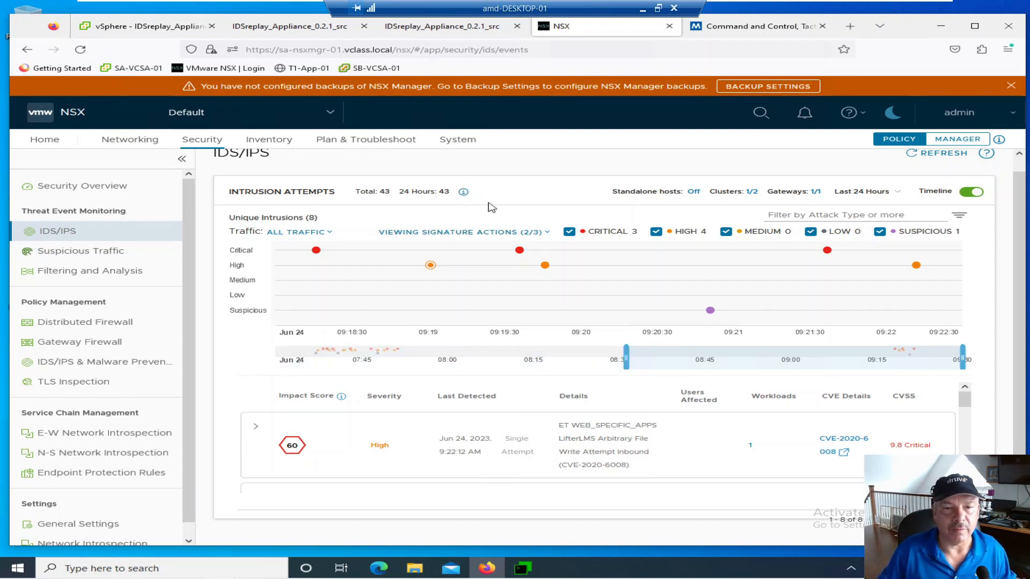
- Reset the signature action filter to show all signatures
click(538, 234)
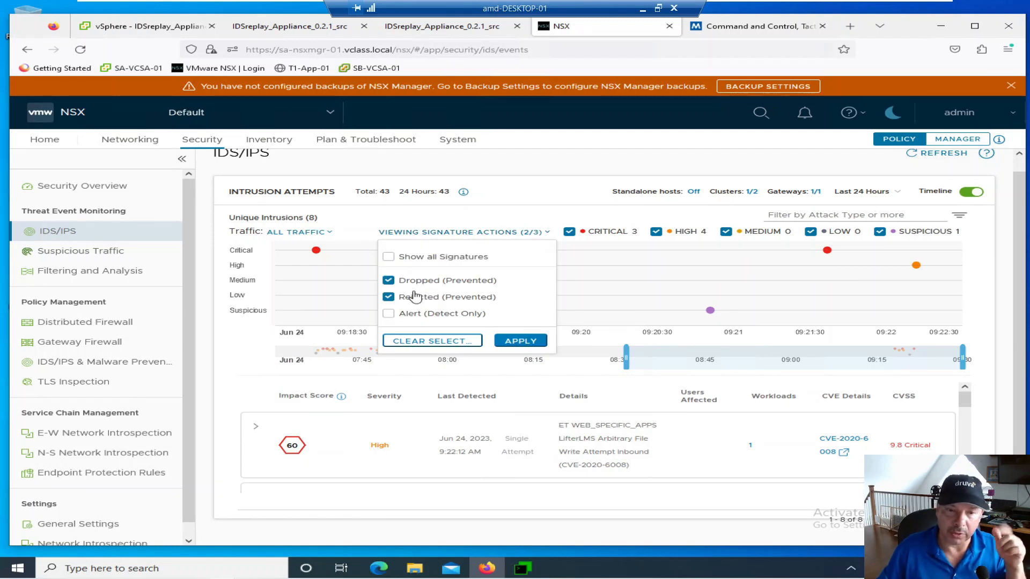
click(402, 259)
click(520, 341)
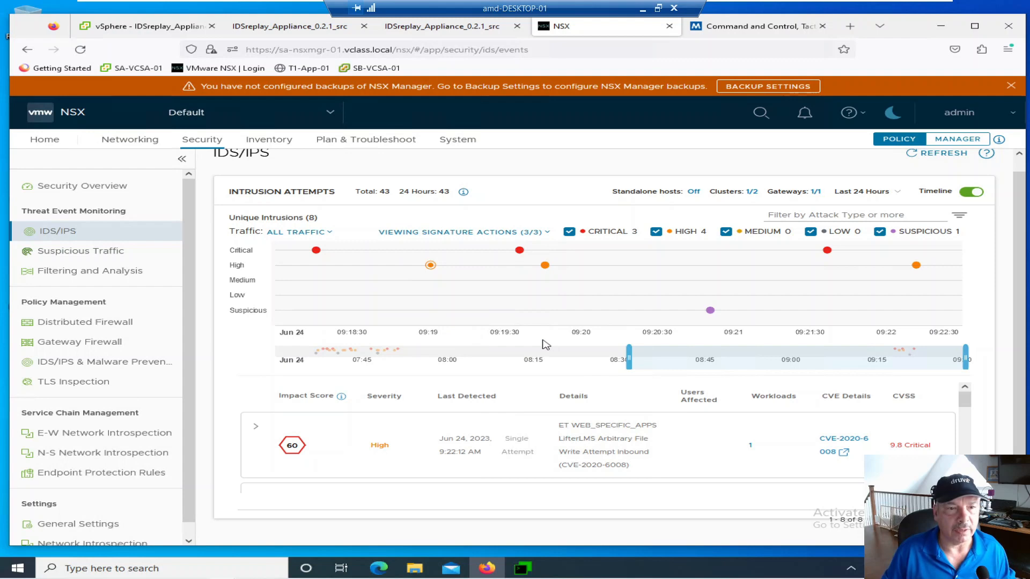
- Open the IDS/IPS threat monitoring view of the Security Overview and review the IDPS and distributed IDS/IPS summaries
click(85, 186)
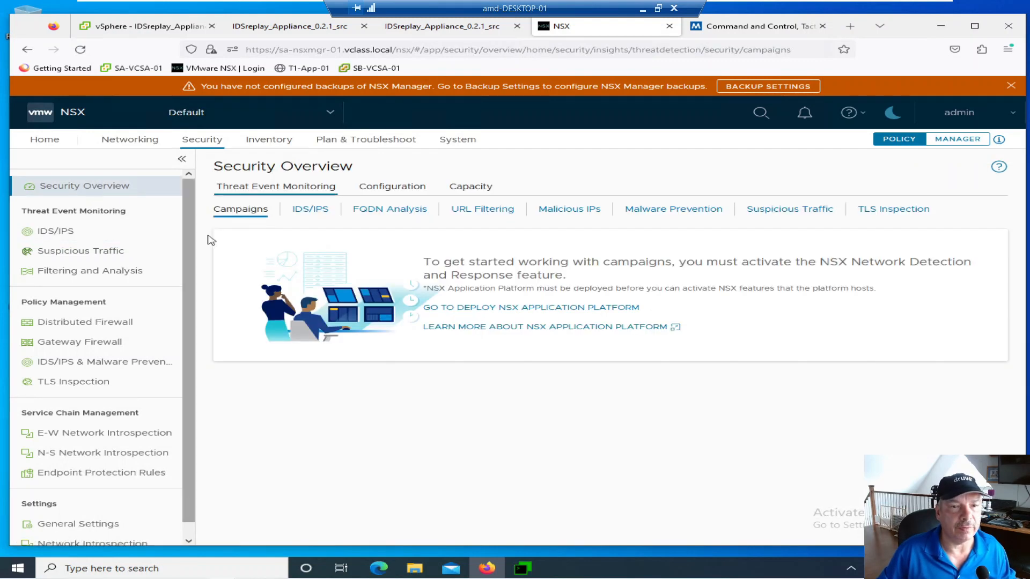
click(301, 212)
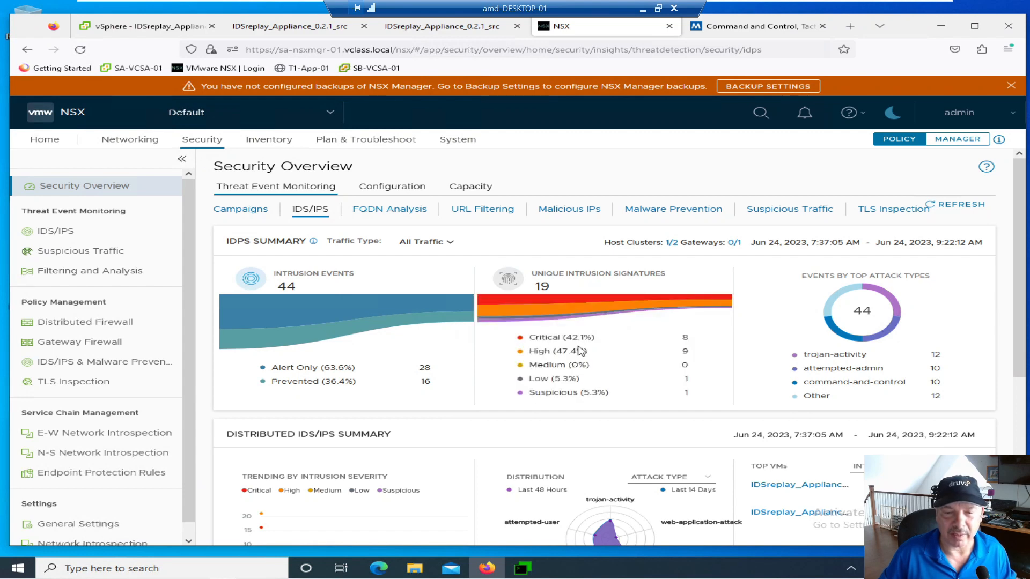
scroll(582, 348, down, 2)
scroll(584, 349, down, 3)
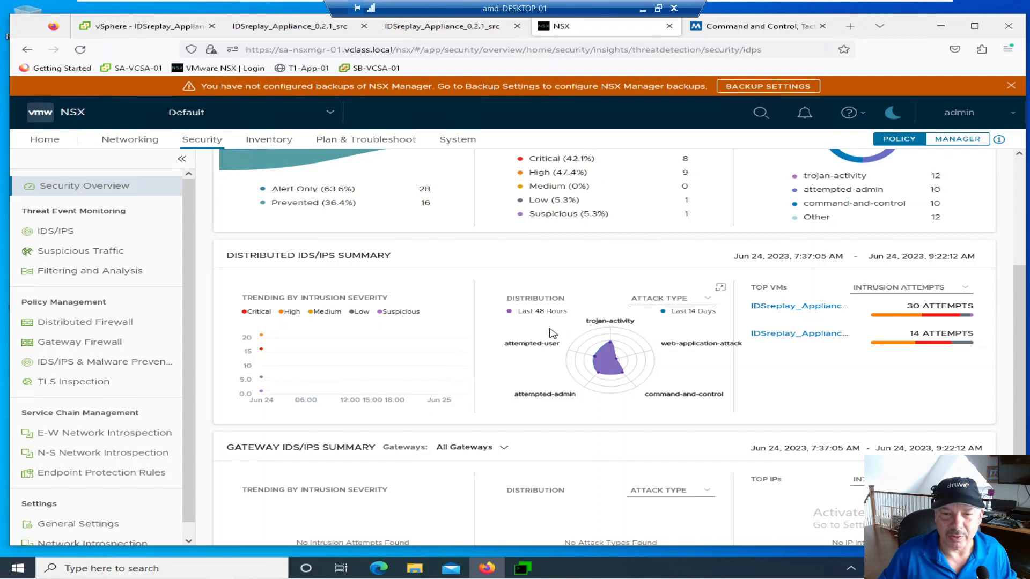
- View the distributed IDS/IPS distribution by attack target and by severity, and review the top VMs and the gateway summary
click(650, 303)
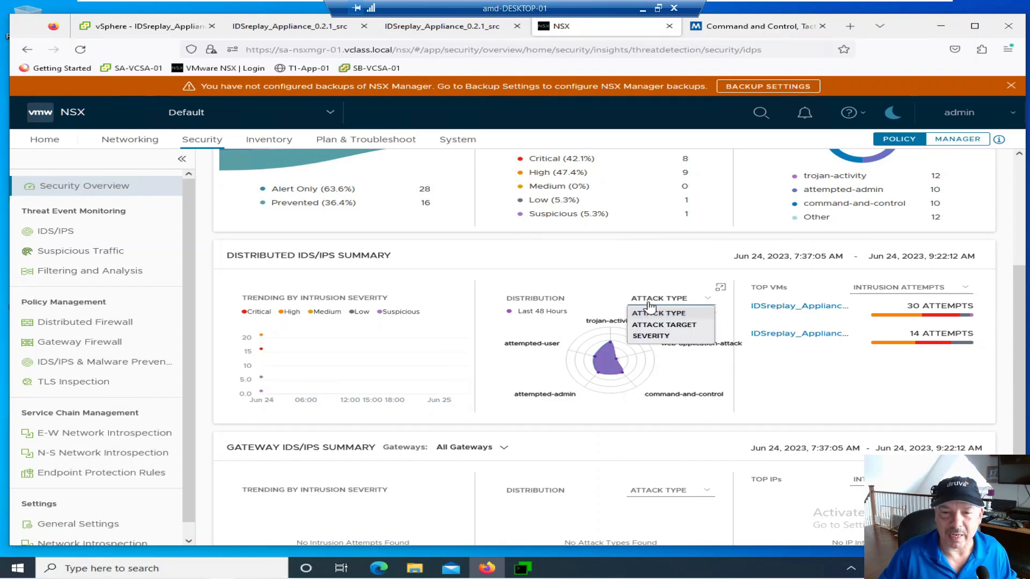
click(652, 325)
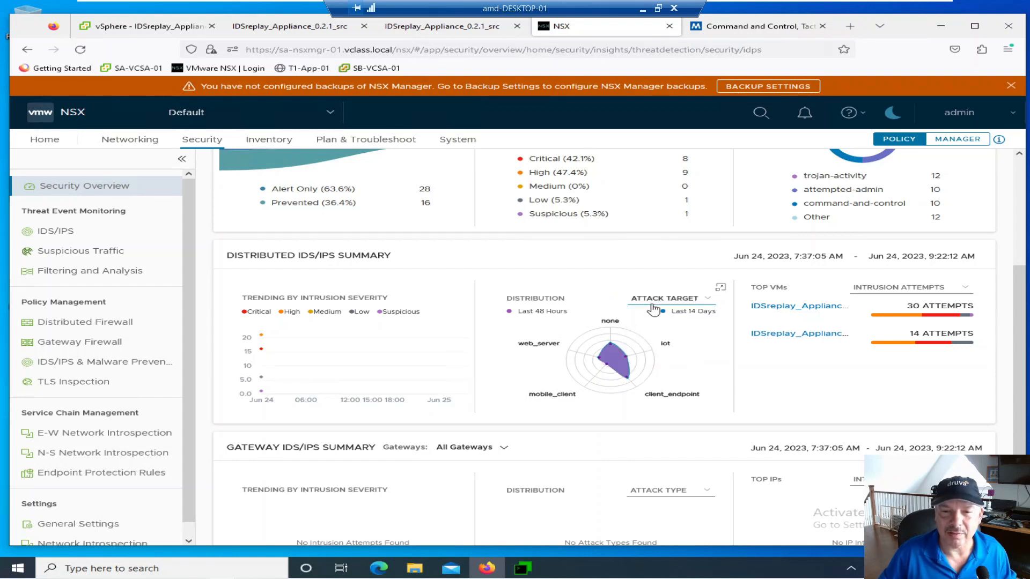
click(653, 301)
click(654, 339)
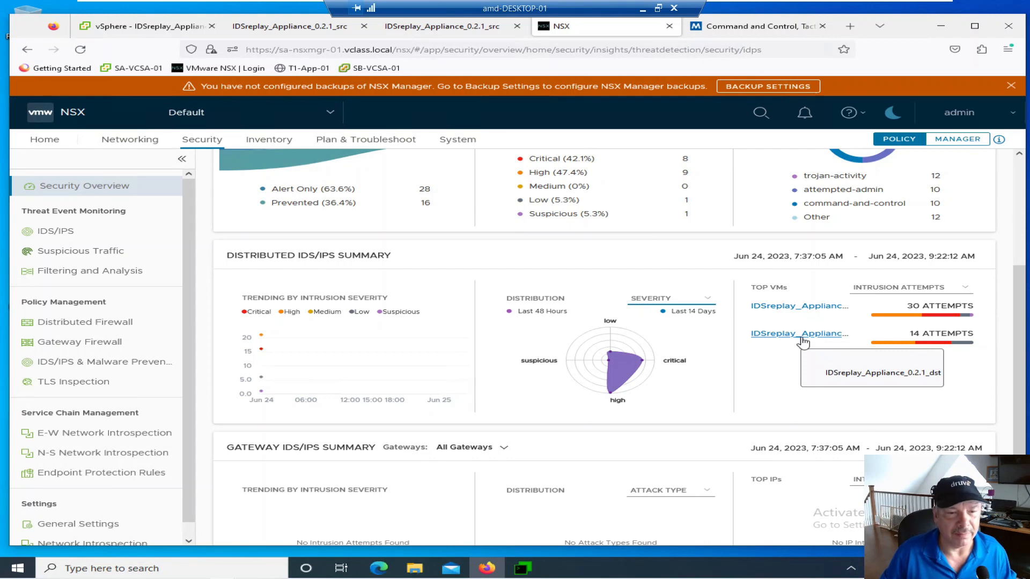
scroll(380, 340, down, 2)
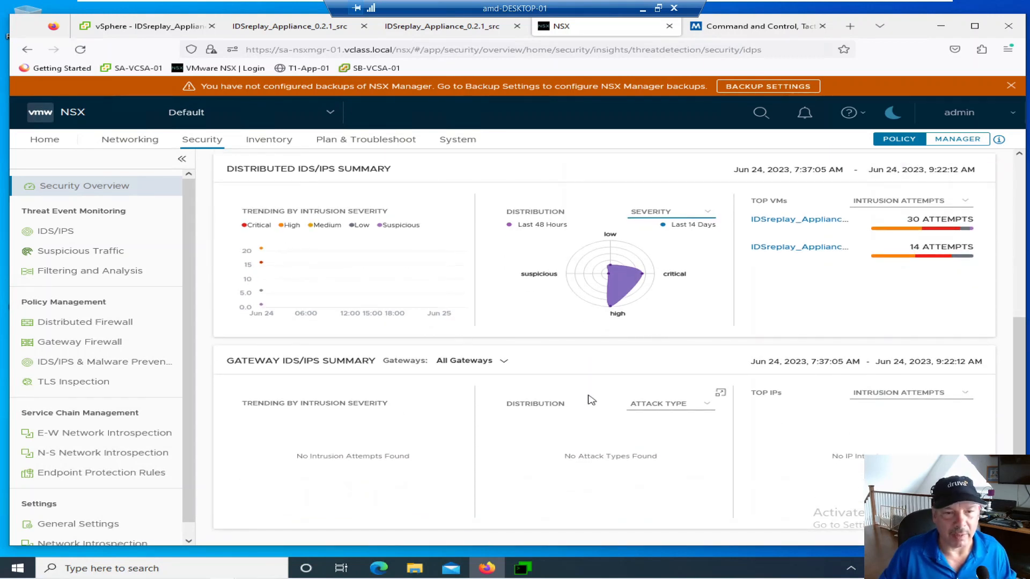
scroll(388, 305, up, 2)
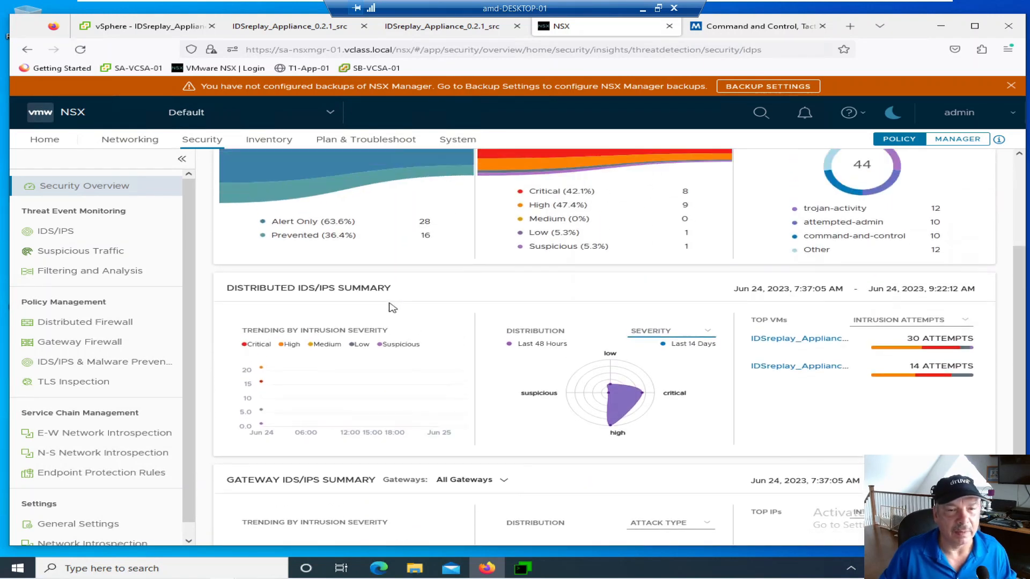
scroll(556, 333, up, 2)
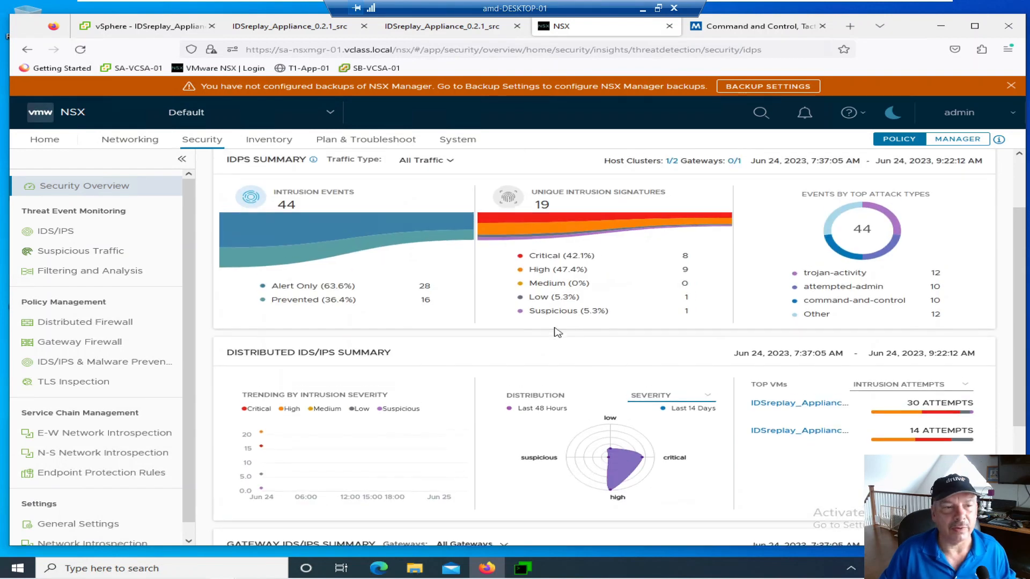